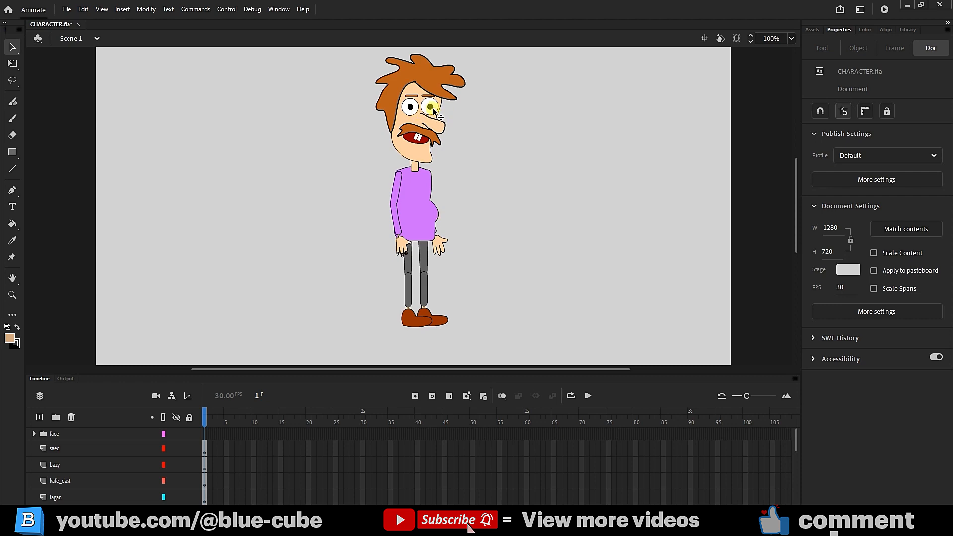
Zoom in on the character's head so the face and eyes fill the stage
left_click(12, 294)
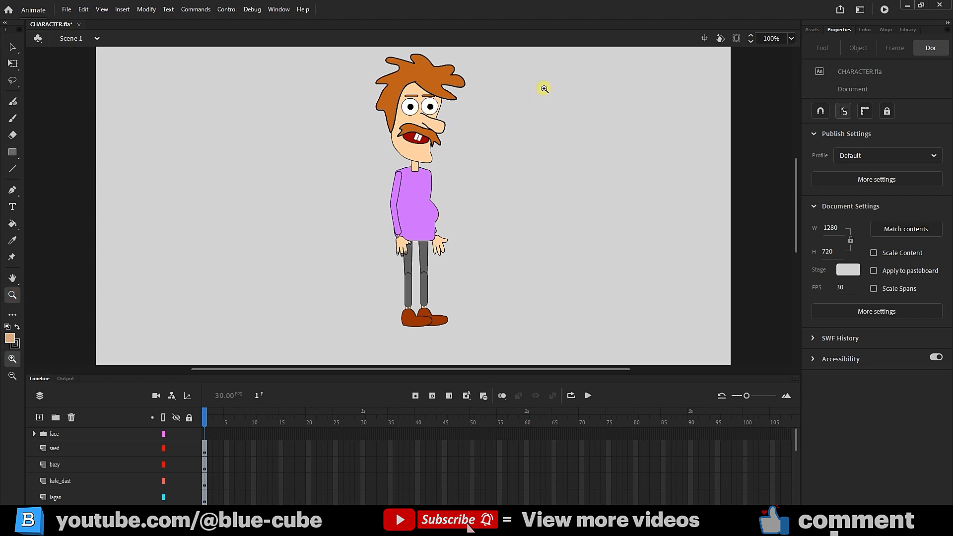
left_click_drag(497, 50, 319, 177)
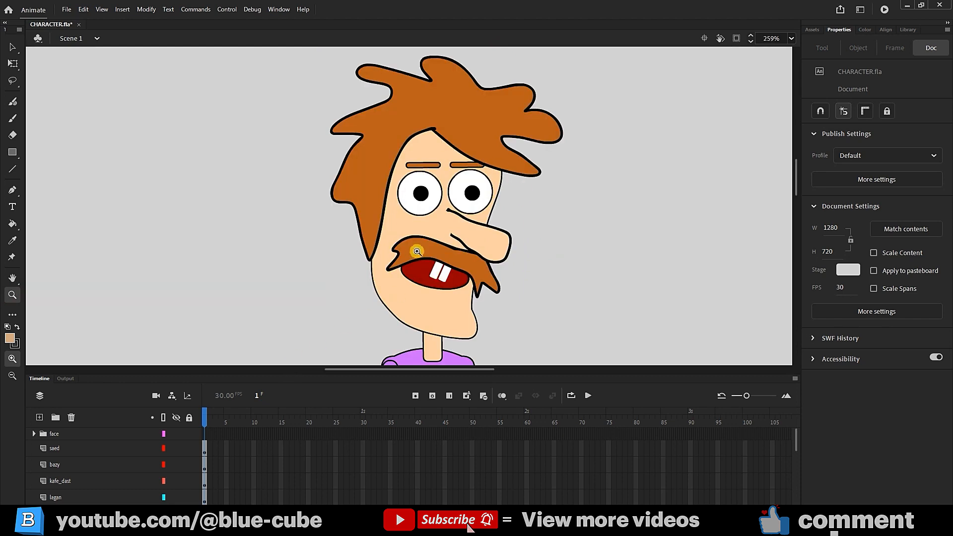
Expand the face folder and look through its layers (abru, mardomak, eye_2, Mu)
left_click(63, 447)
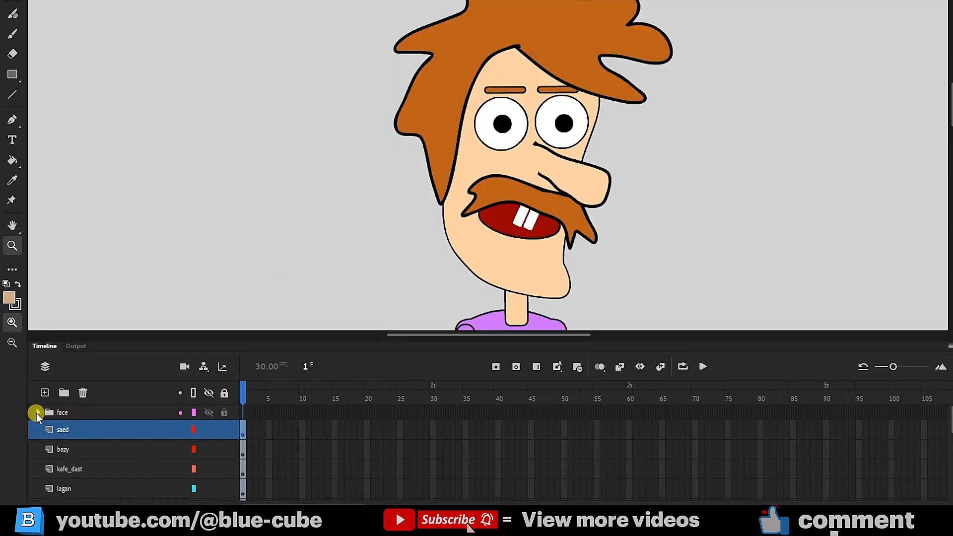
left_click(35, 434)
left_click(77, 432)
mouse_move(81, 448)
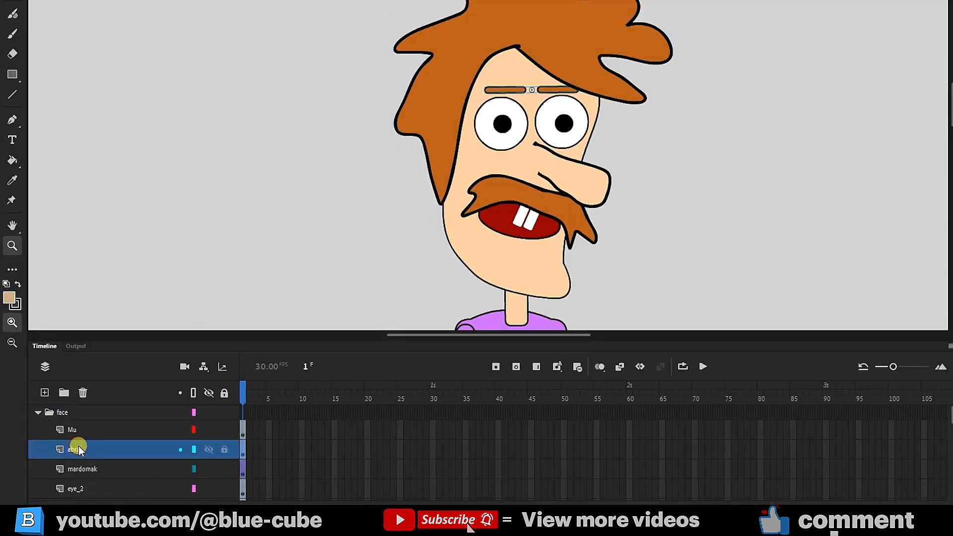
left_click(93, 467)
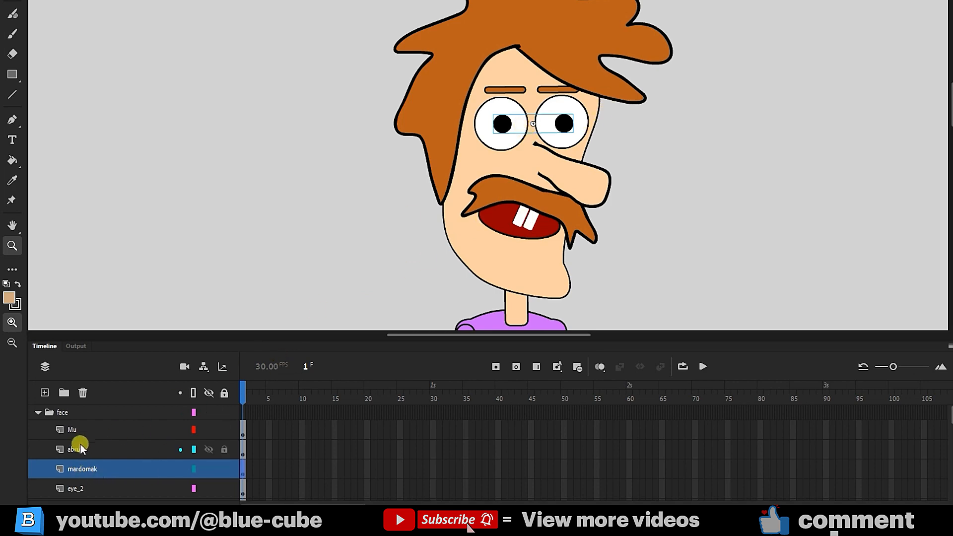
scroll(100, 475, "down", 1)
left_click(84, 458)
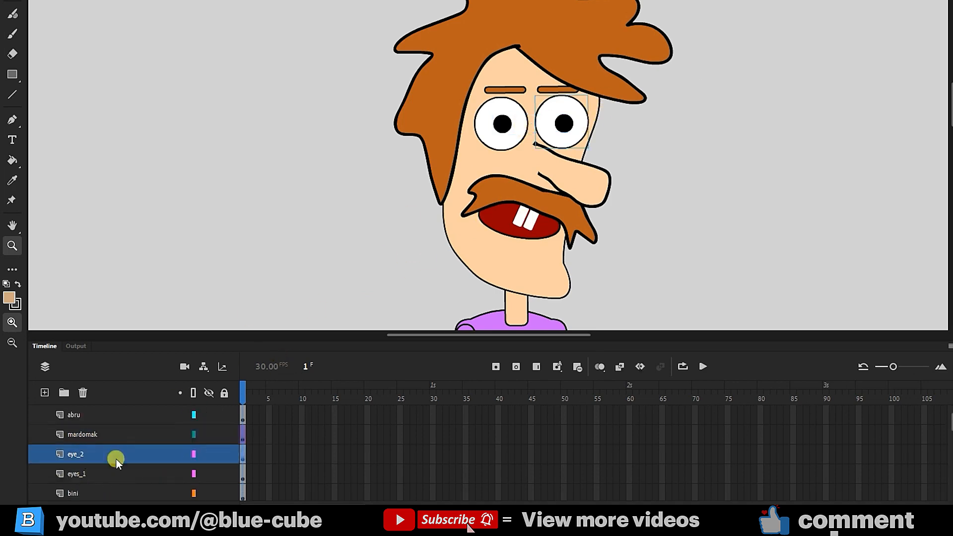
scroll(103, 434, "up", 1)
left_click(85, 450)
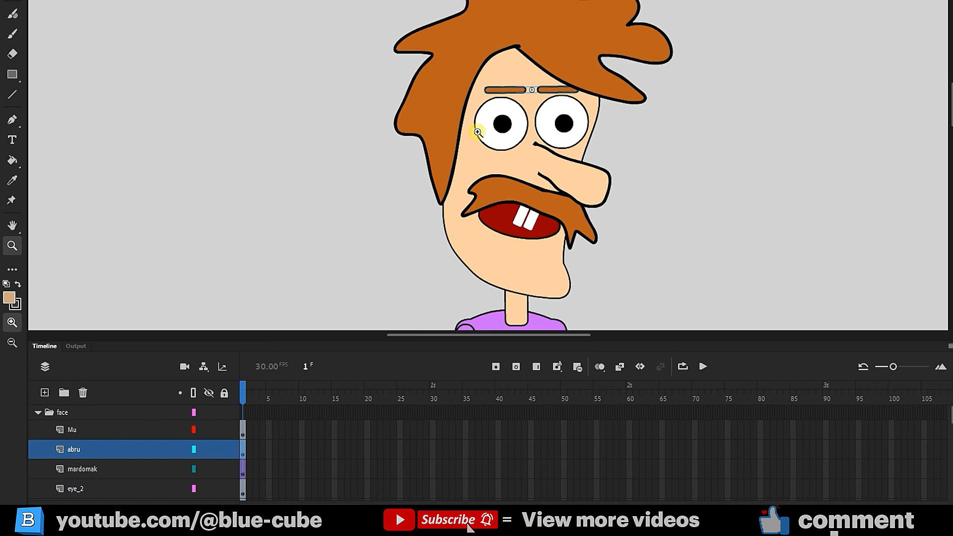
left_click(82, 428)
scroll(111, 463, "down", 1)
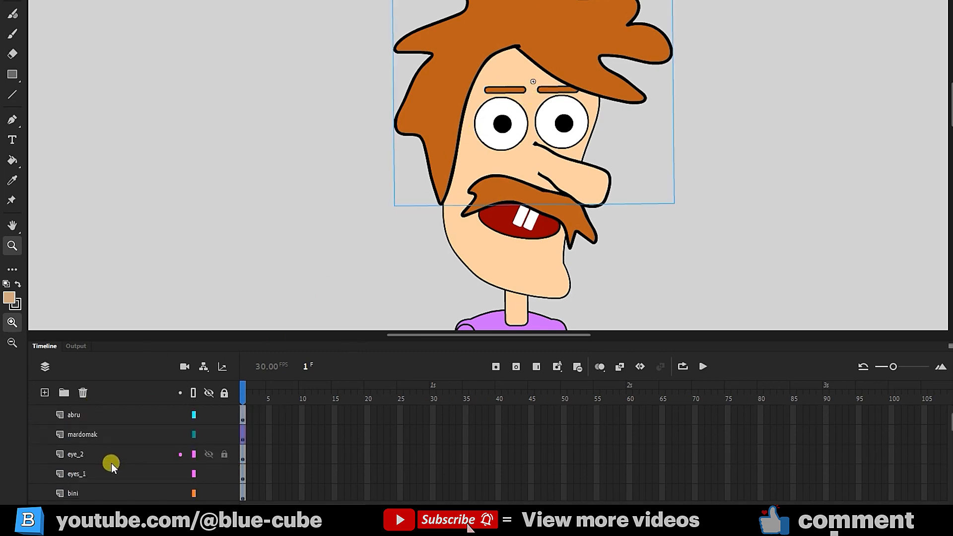
Delete the eye_2 right-eye layer and zoom in closer on the eyes
left_click(80, 455)
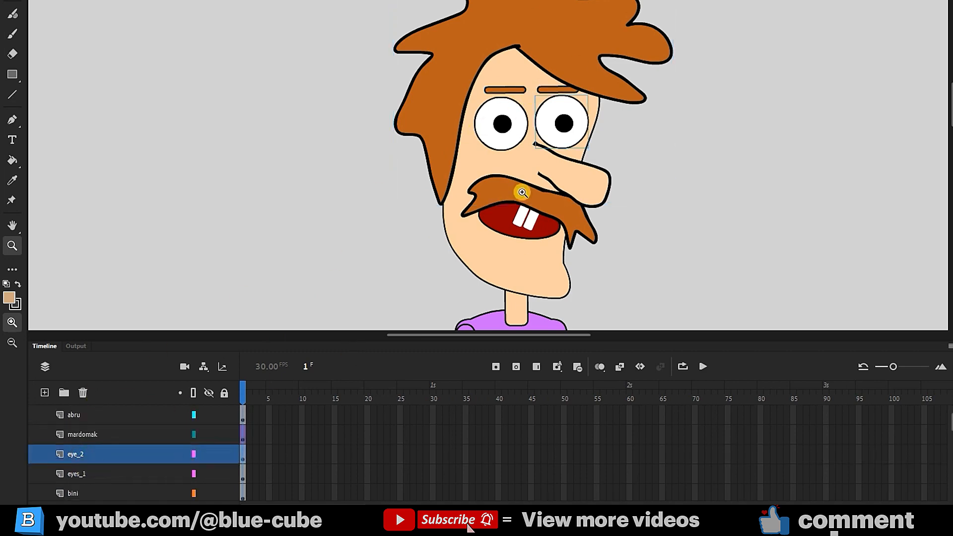
left_click(111, 474)
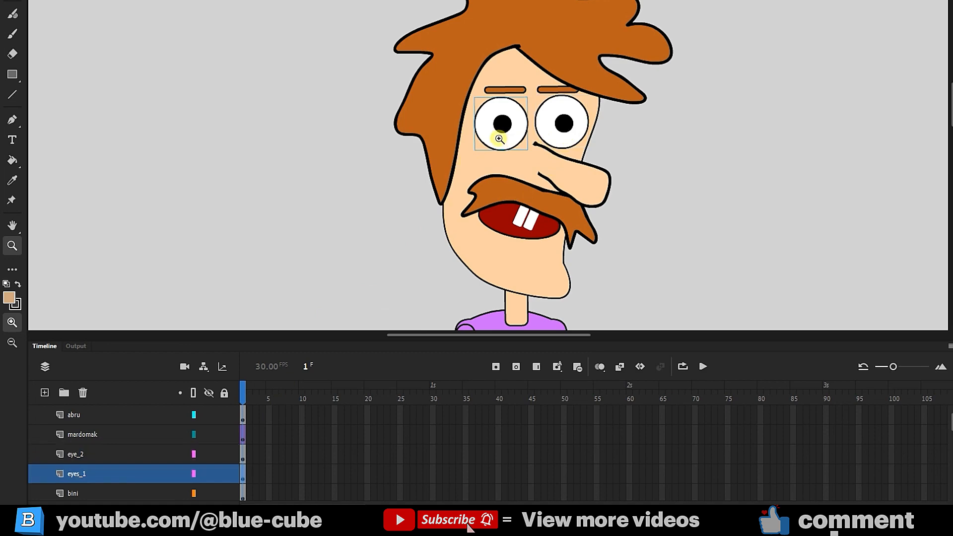
left_click(82, 456)
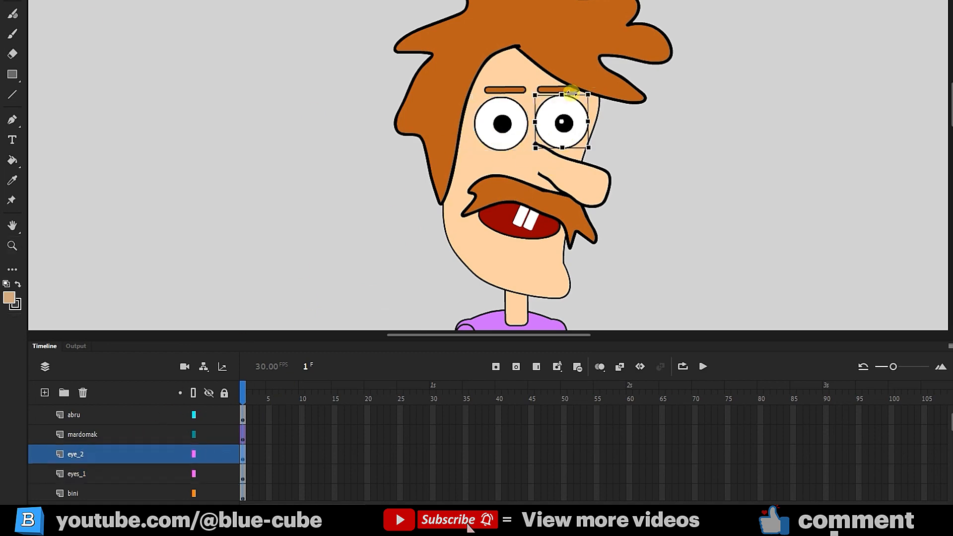
left_click(83, 392)
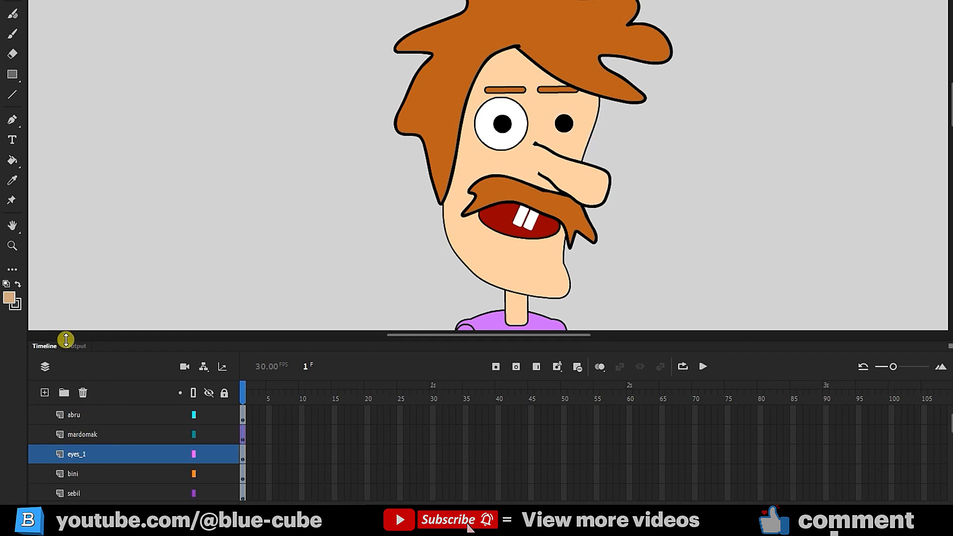
left_click(13, 246)
left_click_drag(737, 15, 284, 246)
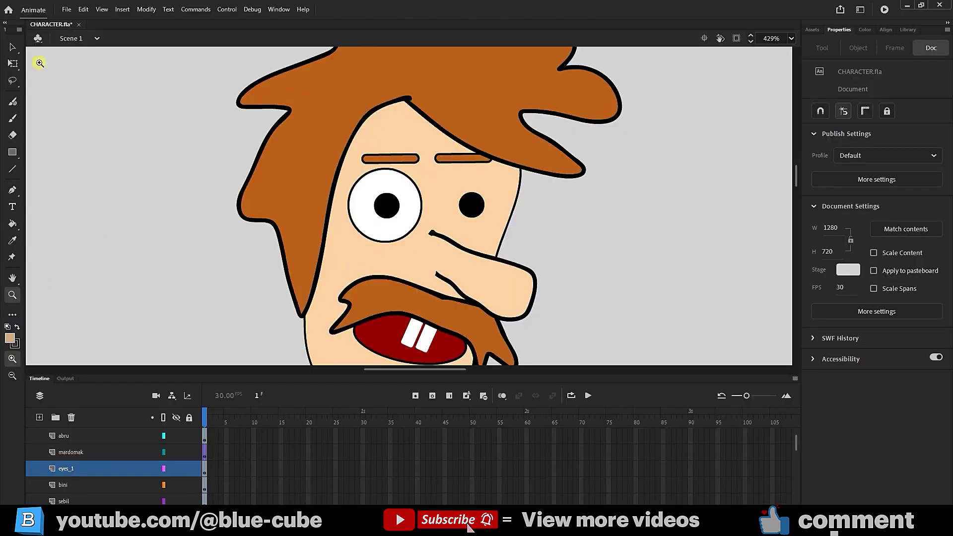
Alt-drag a copy of the left eye white onto the right eye with Free Transform
left_click(13, 64)
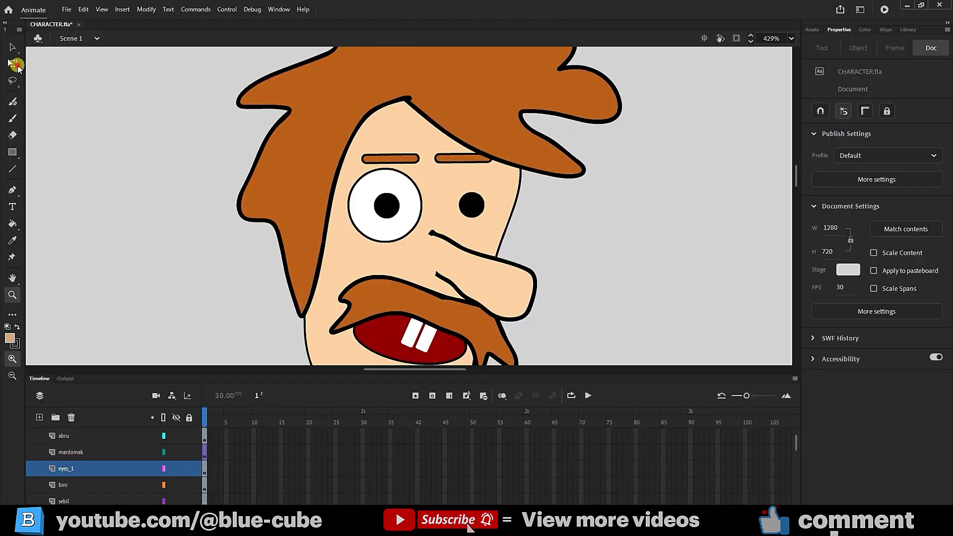
left_click(386, 237)
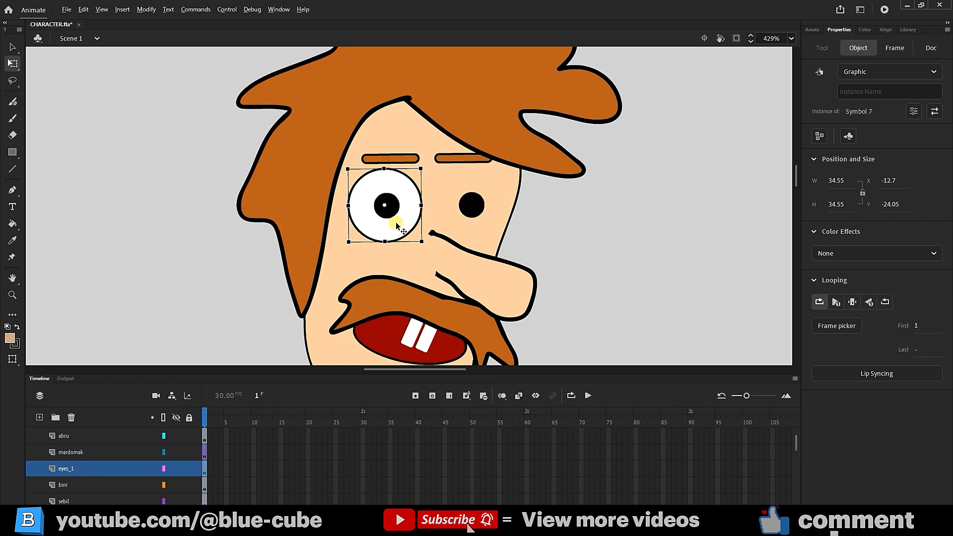
left_click_drag(395, 222, 479, 236)
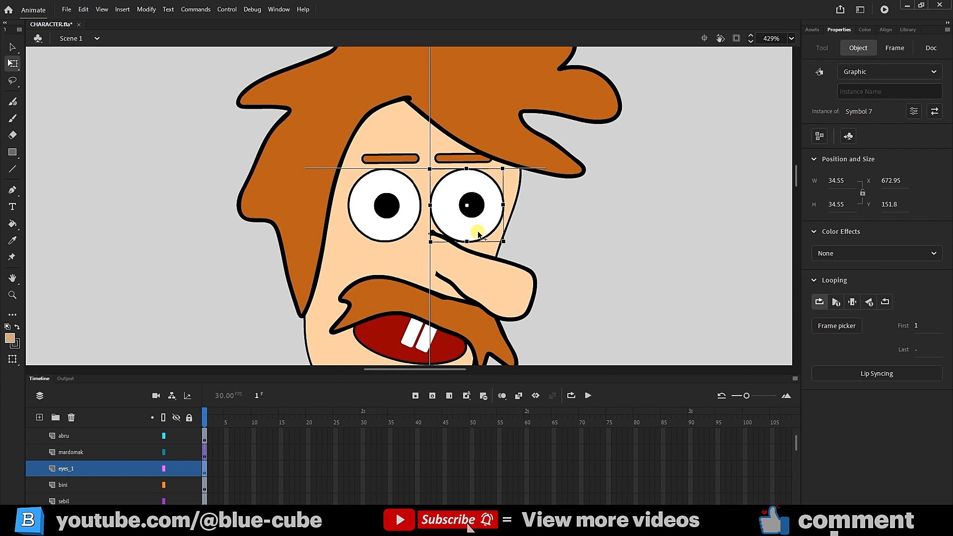
Select the pupils and nudge them slightly to the right
left_click(82, 469)
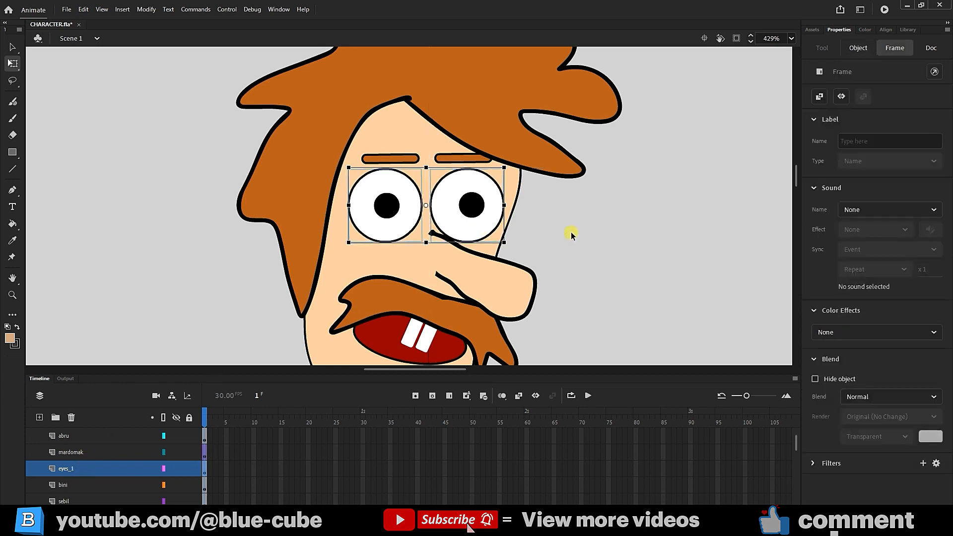
left_click(632, 228)
left_click(469, 209)
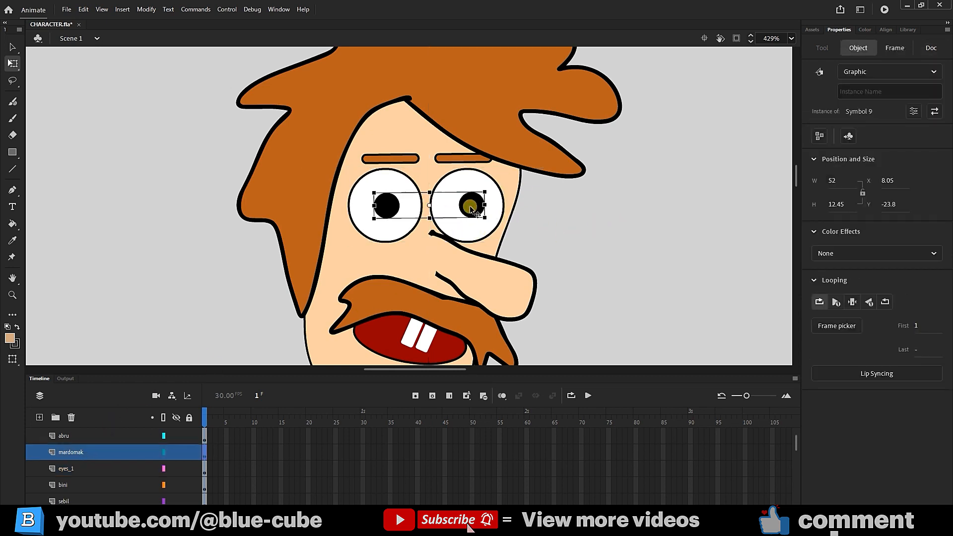
left_click_drag(470, 209, 475, 208)
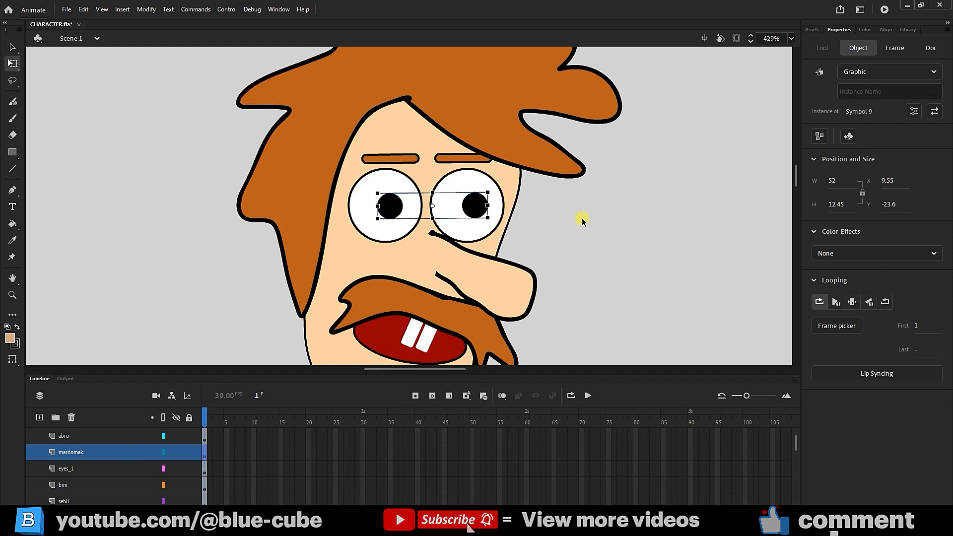
Distribute the mardomak pupils and eyes_1 whites on horizontal centre via the Align panel
left_click(585, 223)
left_click(127, 469)
left_click(79, 452, "shift")
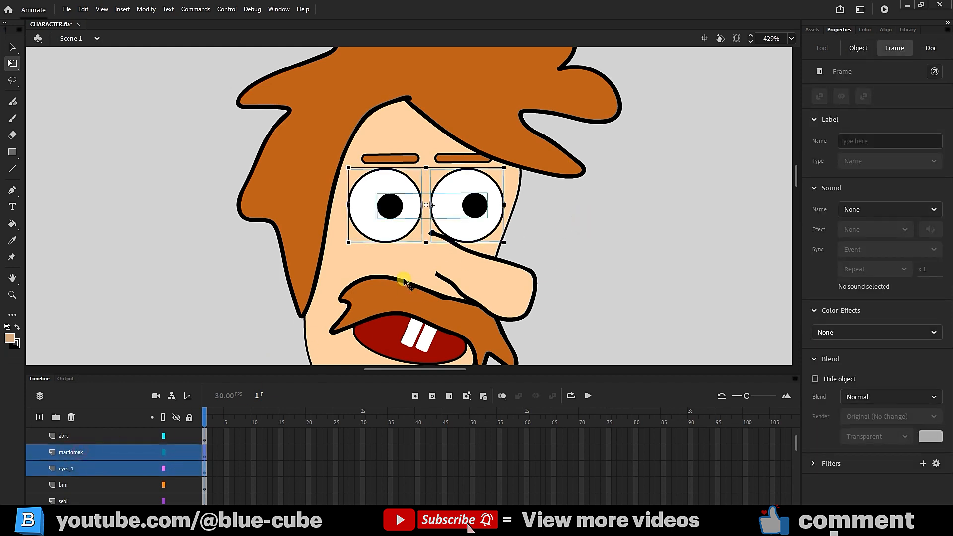
left_click(890, 31)
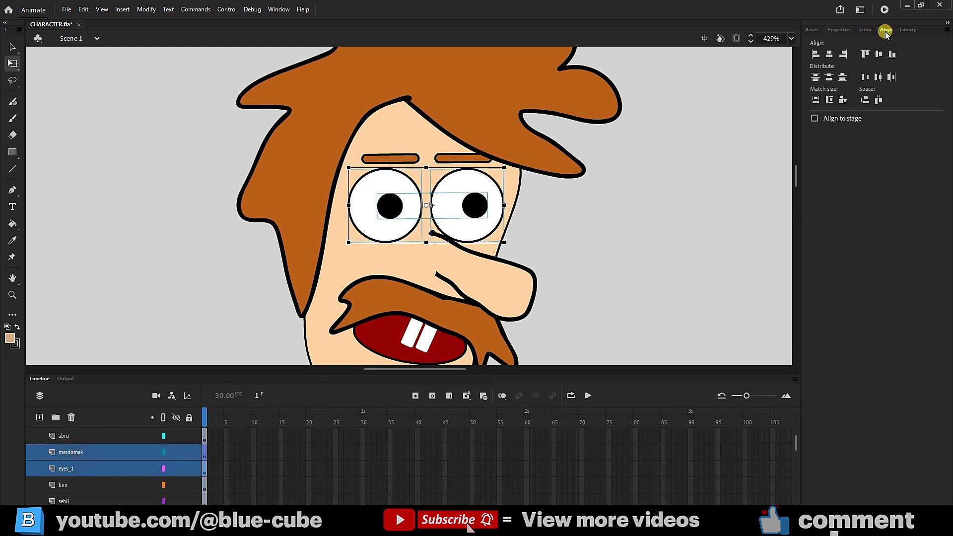
left_click(830, 77)
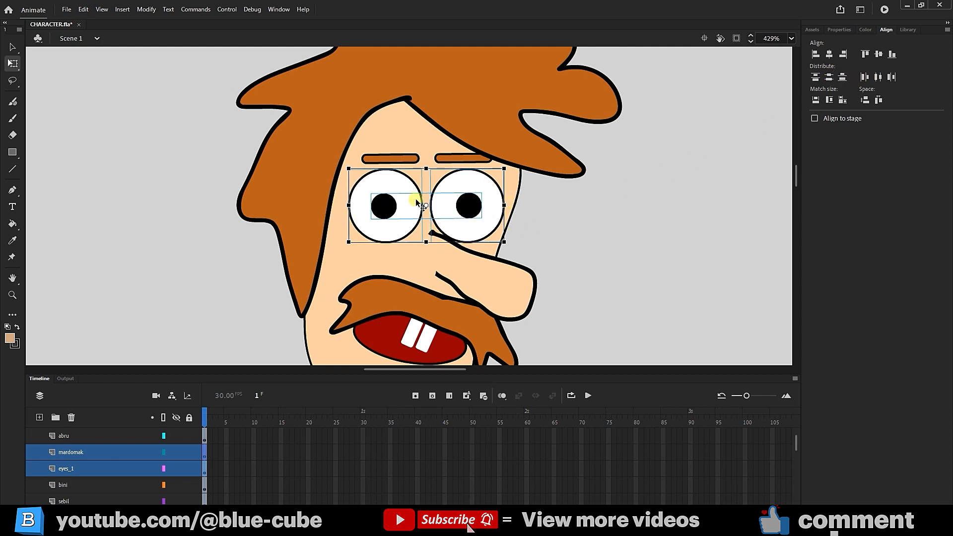
left_click(67, 452)
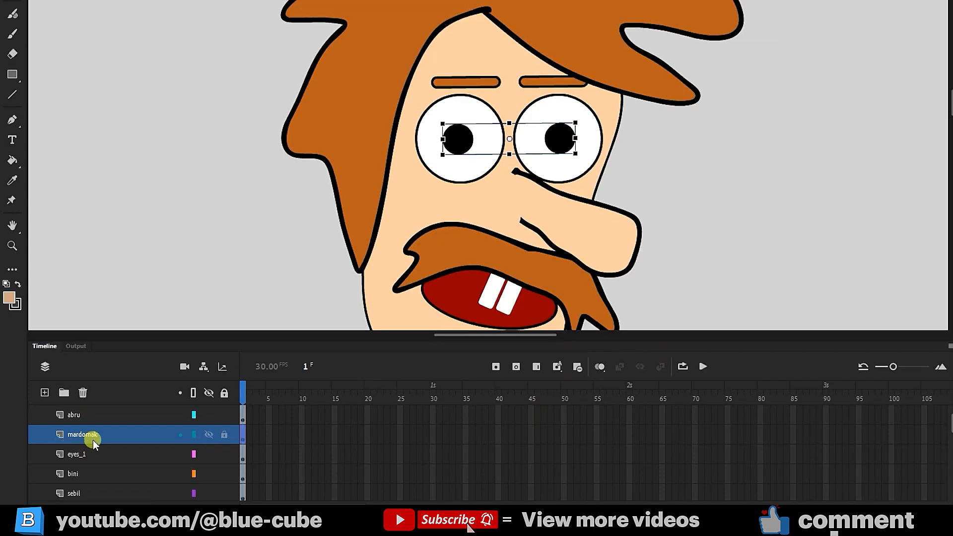
Add a new layer above mardomak and name it pelk
left_click(44, 393)
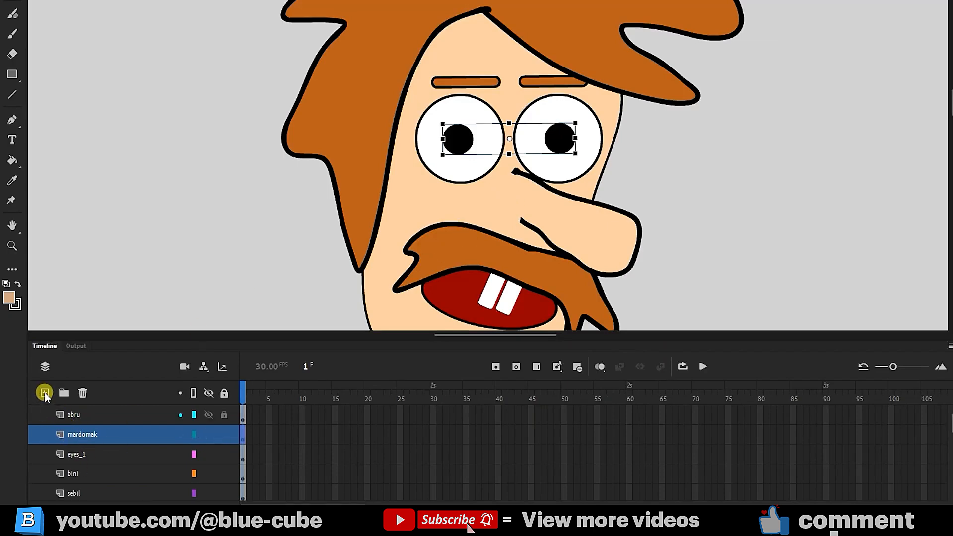
double_click(77, 436)
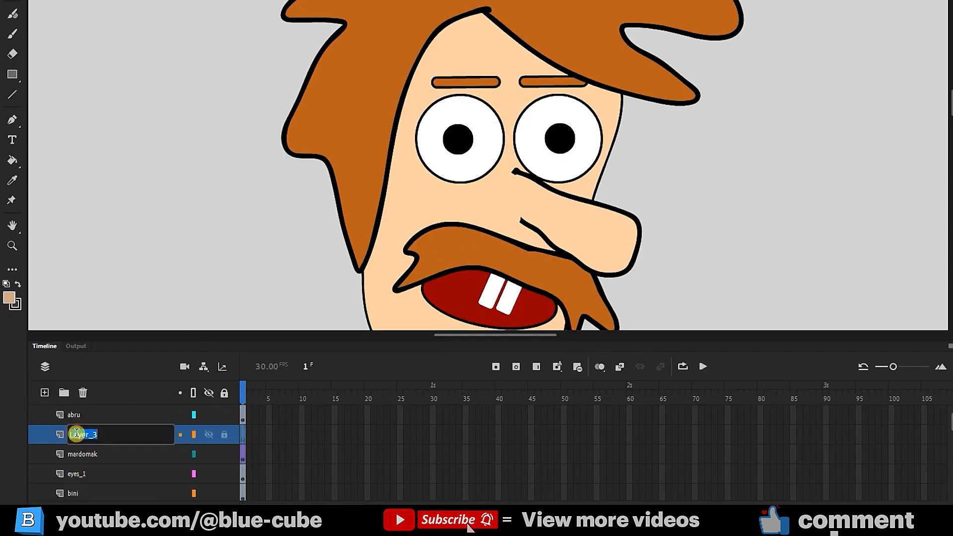
type("pelk")
key("Return")
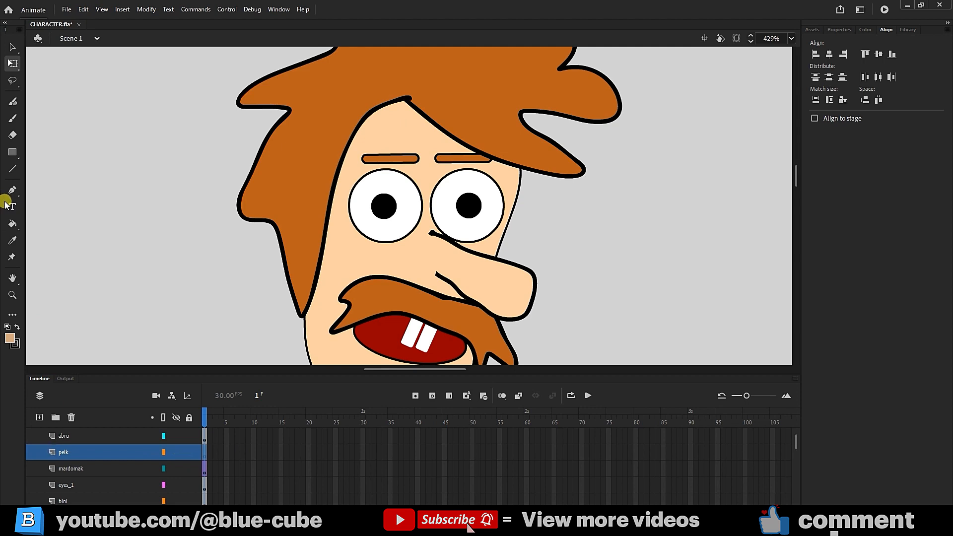
Draw a tan rectangle across the forehead above both eyes, redrawing it once
left_click(13, 153)
left_click(58, 152)
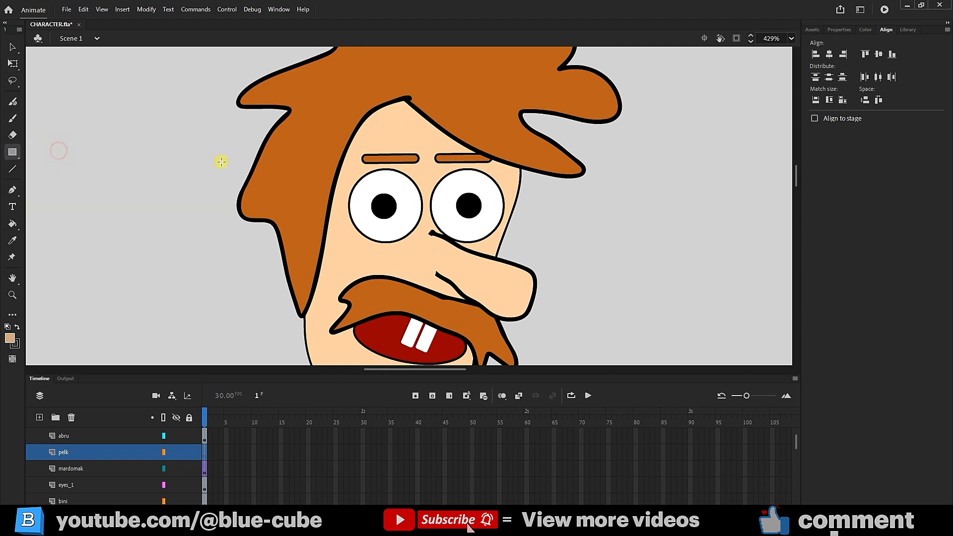
left_click_drag(337, 161, 514, 186)
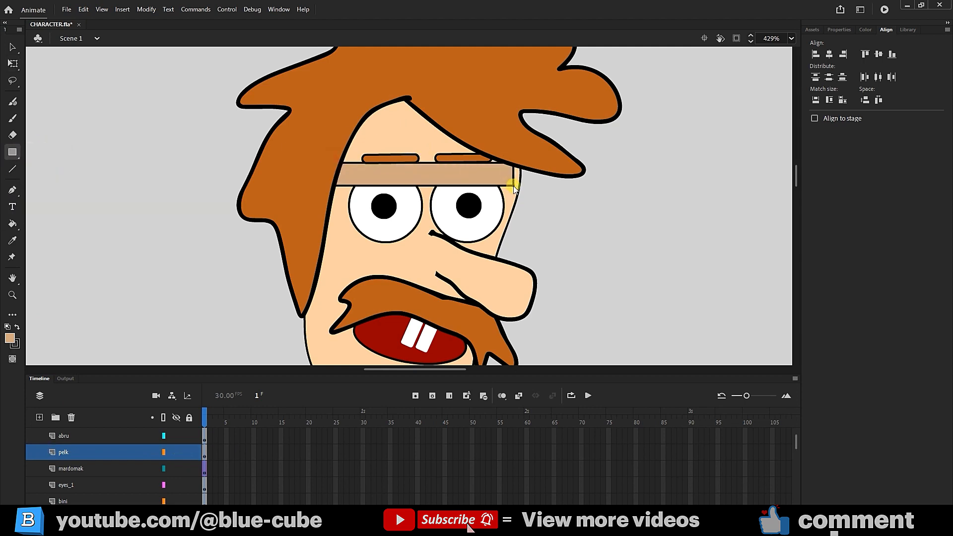
key("ctrl+z")
left_click_drag(351, 166, 509, 184)
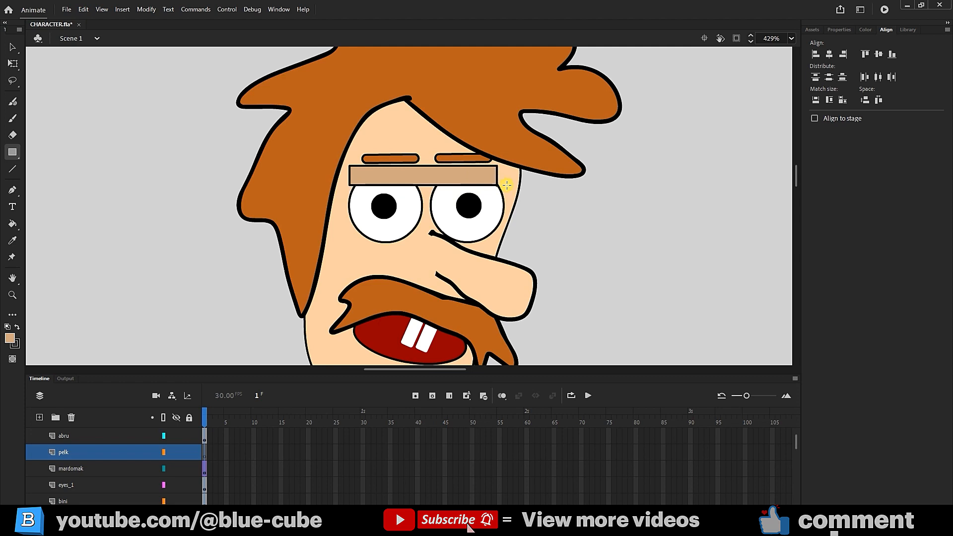
Nudge the eyelid rectangle upward and widen it to cover both eyes
key("ctrl+a")
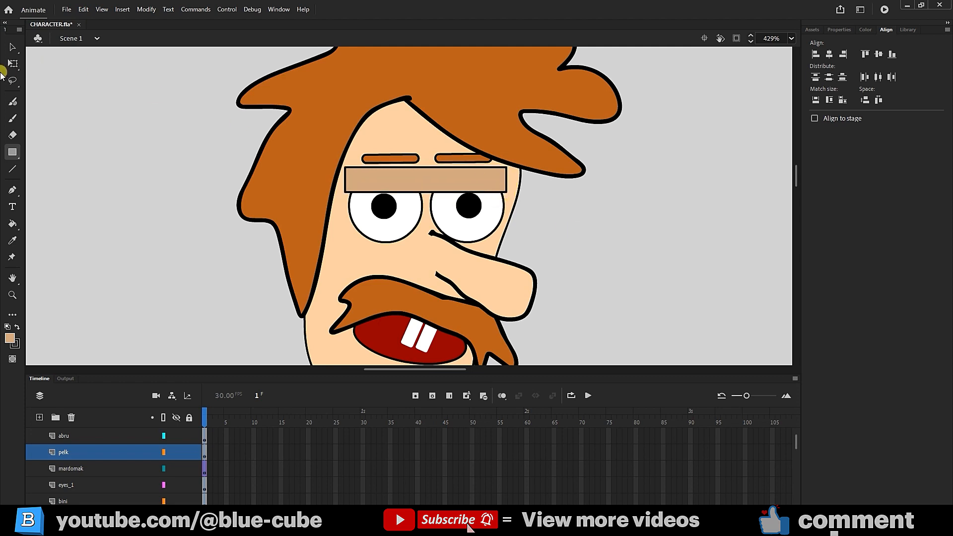
key("q")
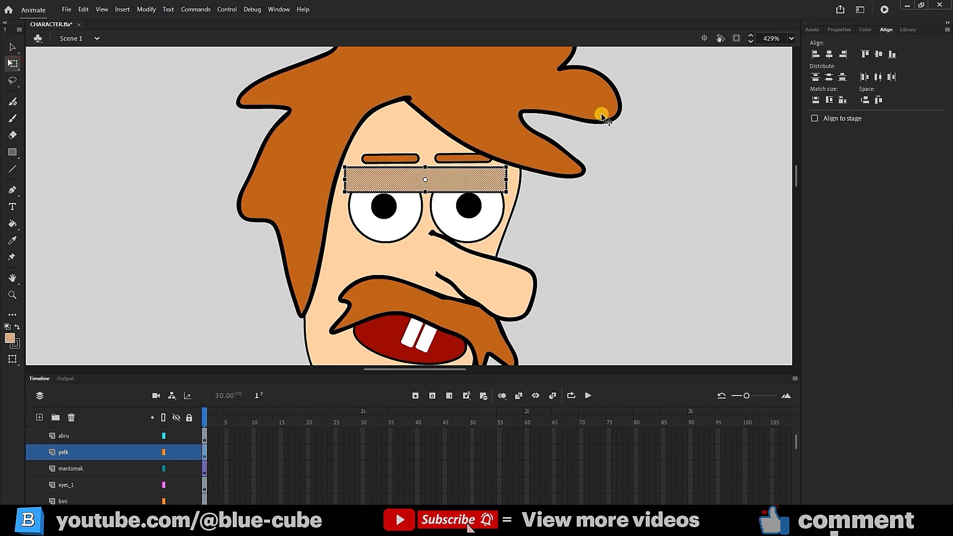
left_click(837, 31)
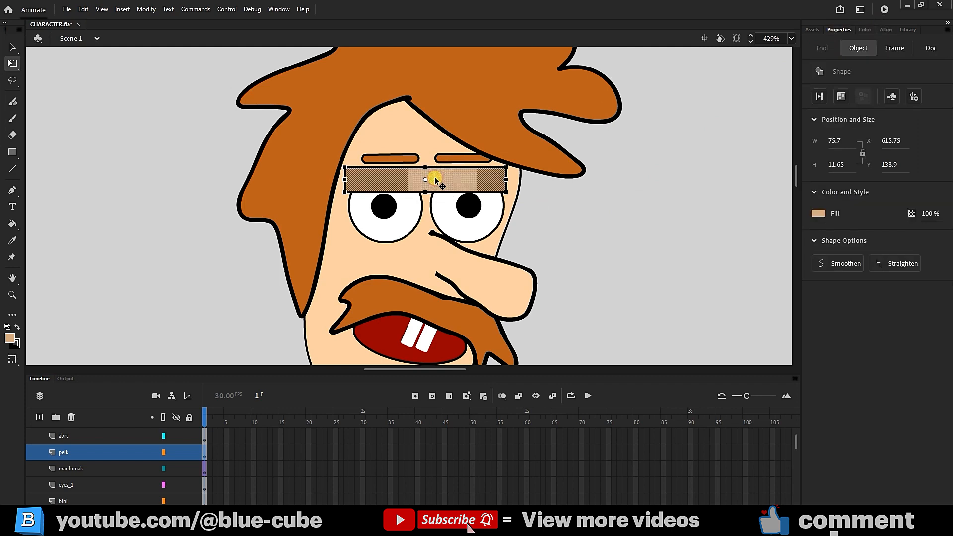
double_click(458, 182)
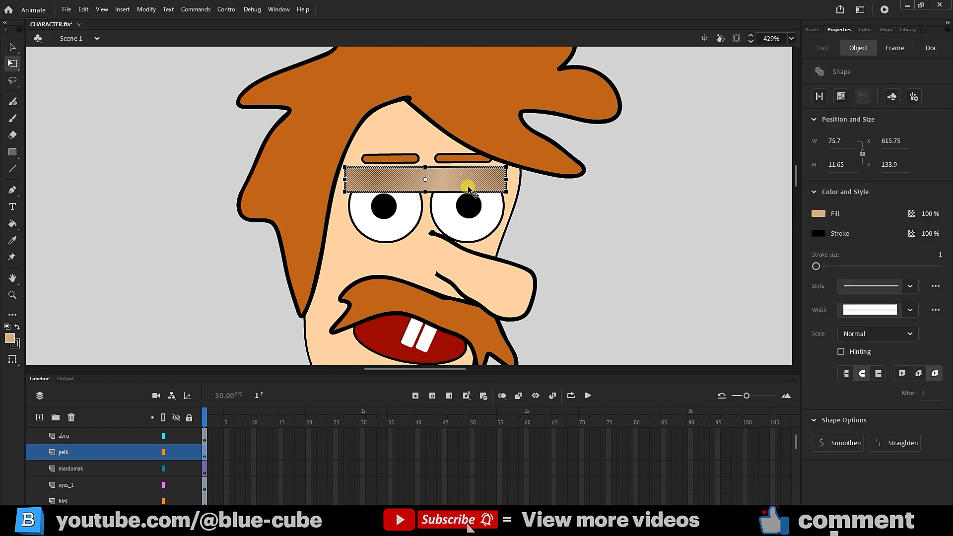
key("Up")
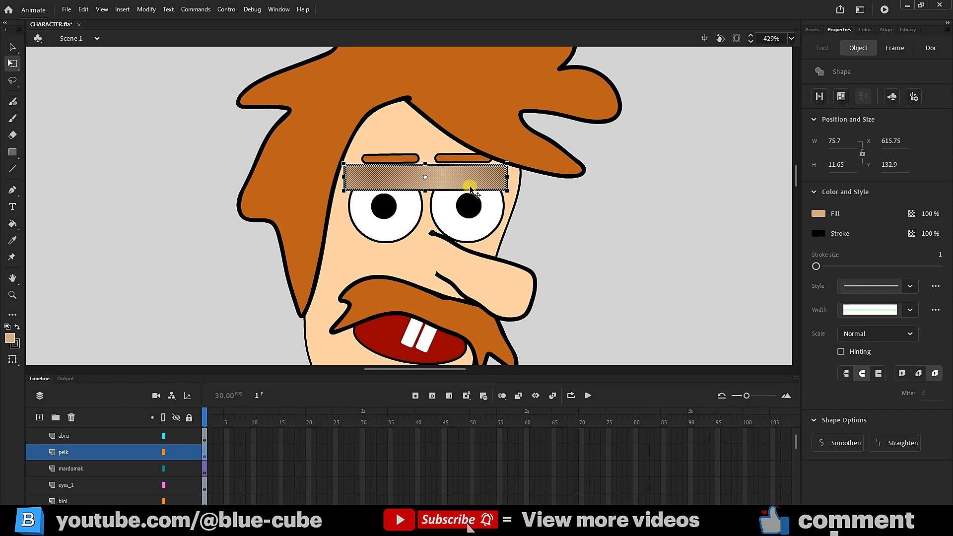
left_click_drag(506, 178, 509, 178)
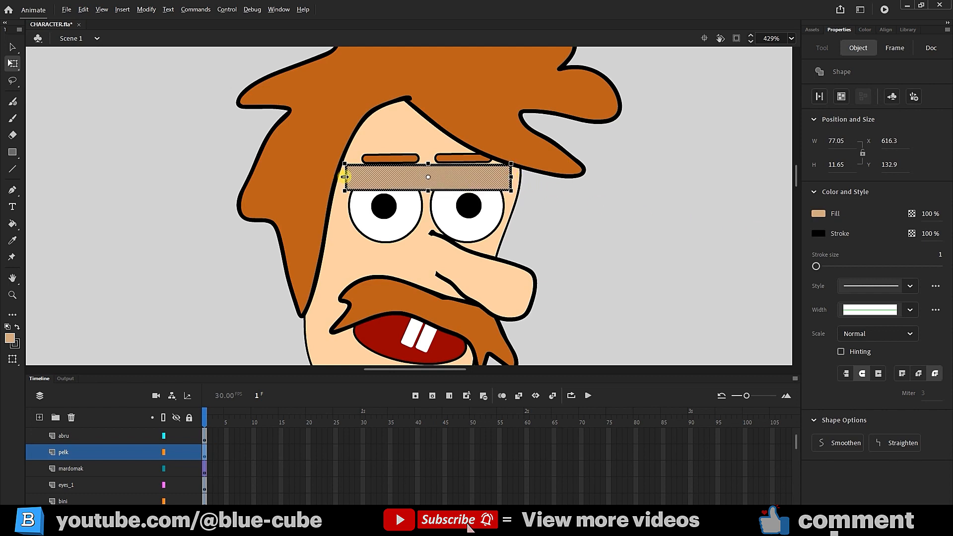
left_click_drag(344, 177, 343, 177)
Make the eyelid rectangle a drawing object and select frames 1–75 on all layers
left_click(841, 96)
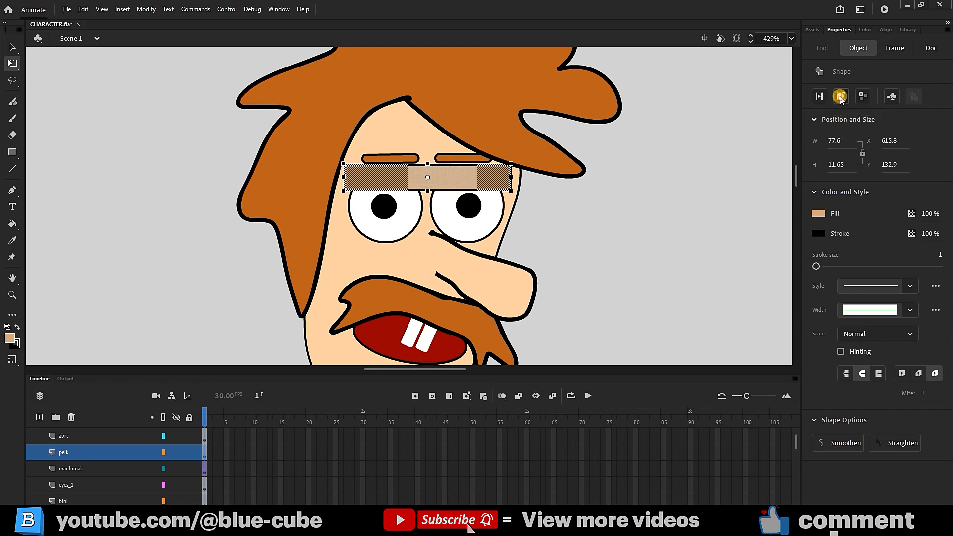
left_click(555, 198)
left_click(443, 178)
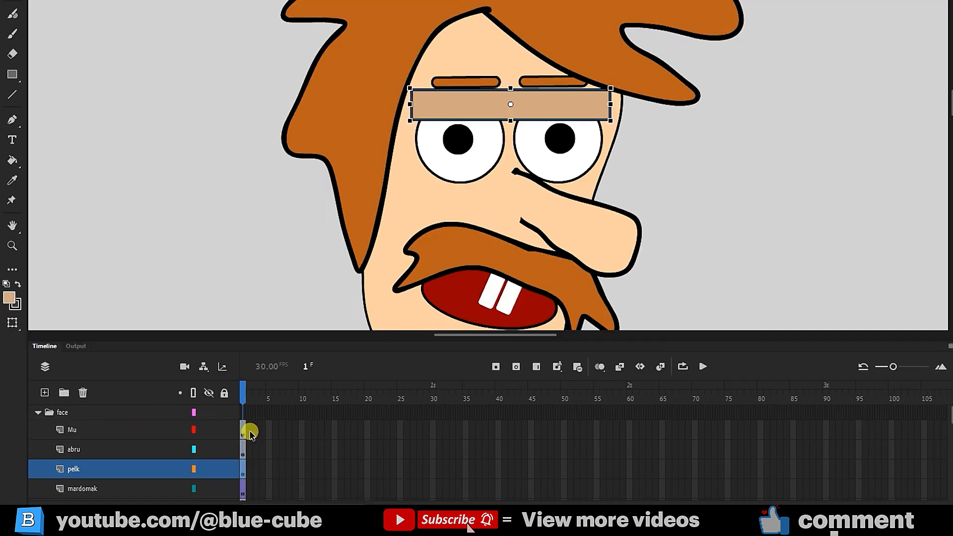
mouse_move(250, 426)
left_mouse_down()
mouse_move(408, 495)
mouse_move(731, 504)
left_mouse_up()
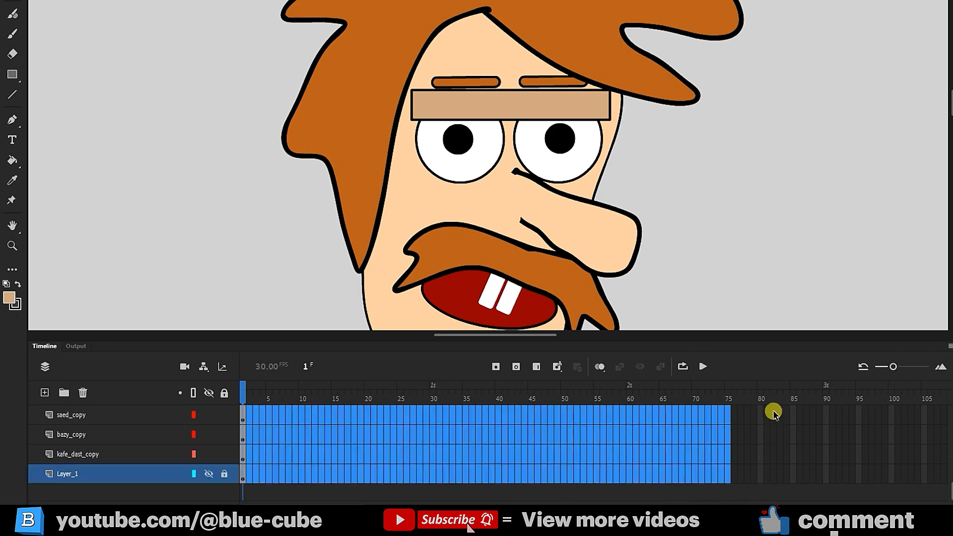
scroll(680, 433, "up", 3)
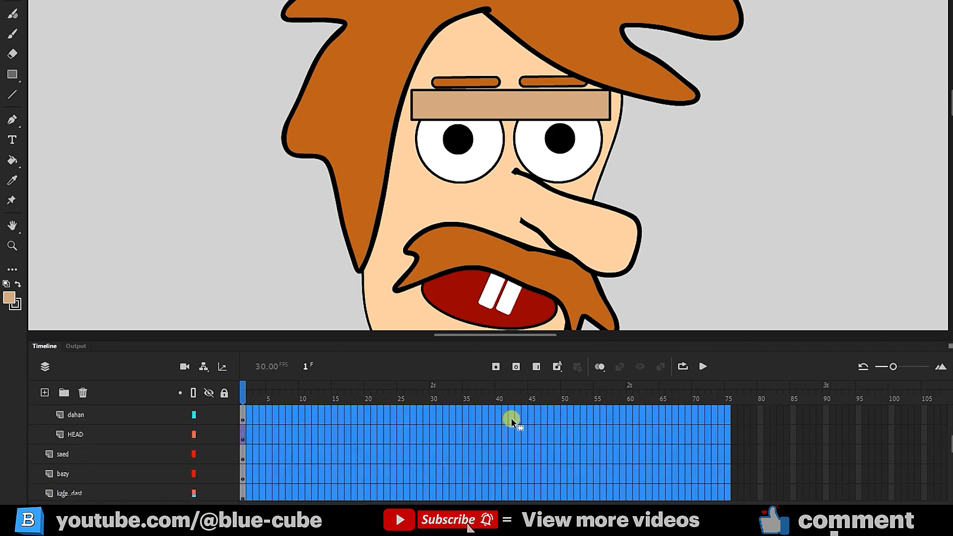
scroll(514, 424, "up", 3)
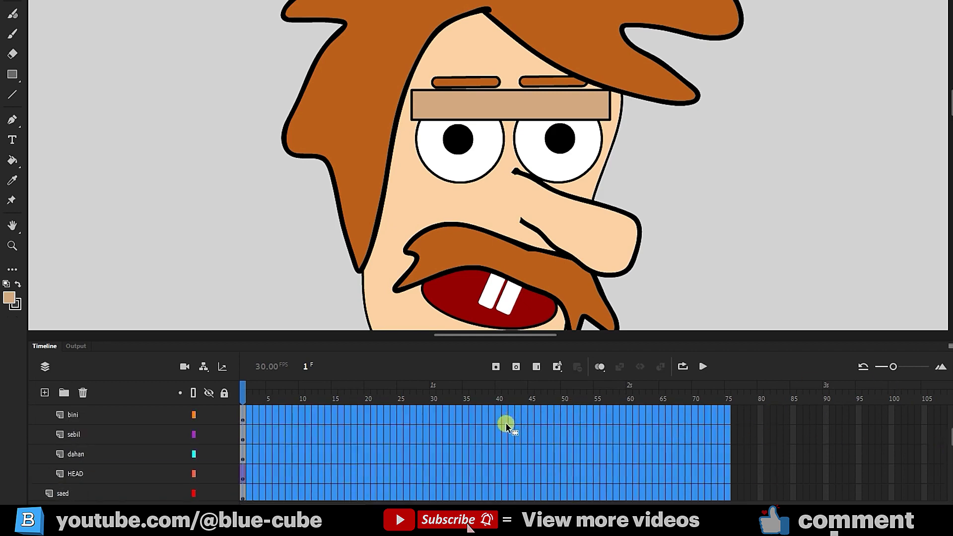
Extend every layer to frame 75 and return to the pelk eyelid layer
left_click(536, 367)
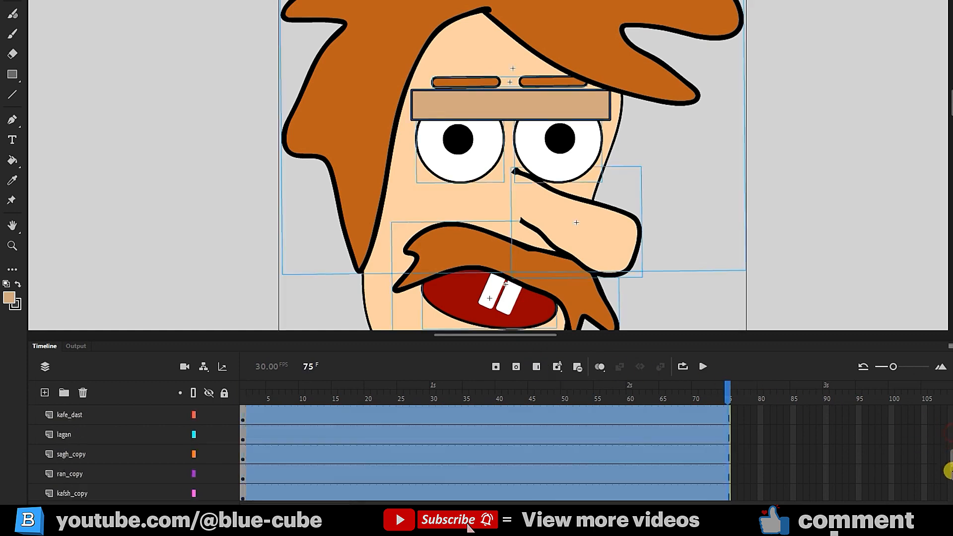
scroll(484, 448, "up", 3)
left_click_drag(704, 395, 302, 402)
mouse_move(112, 469)
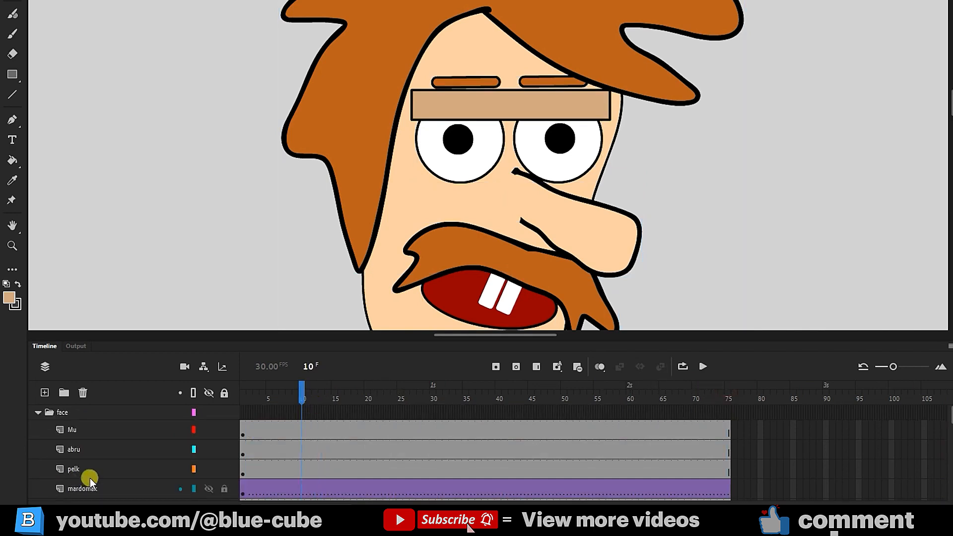
scroll(86, 472, "down", 2)
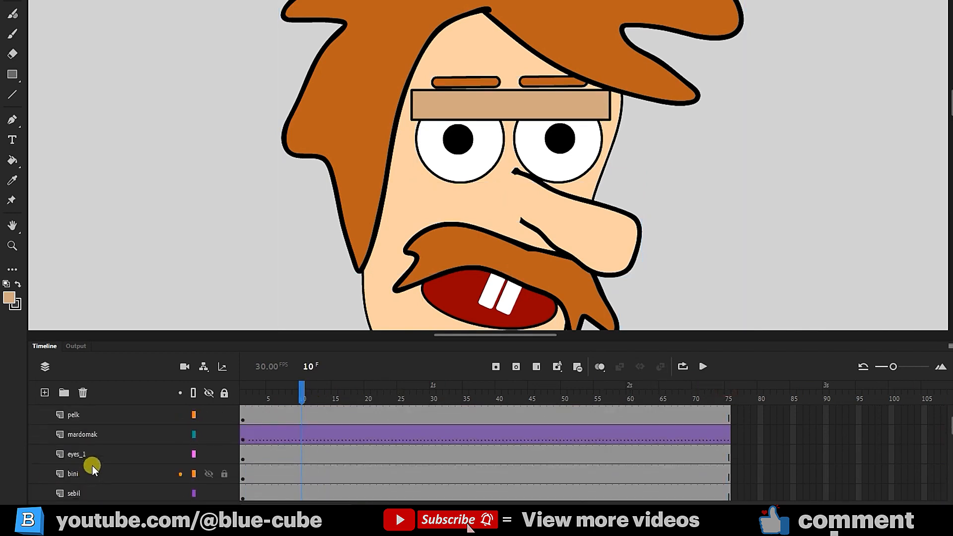
left_click(100, 434)
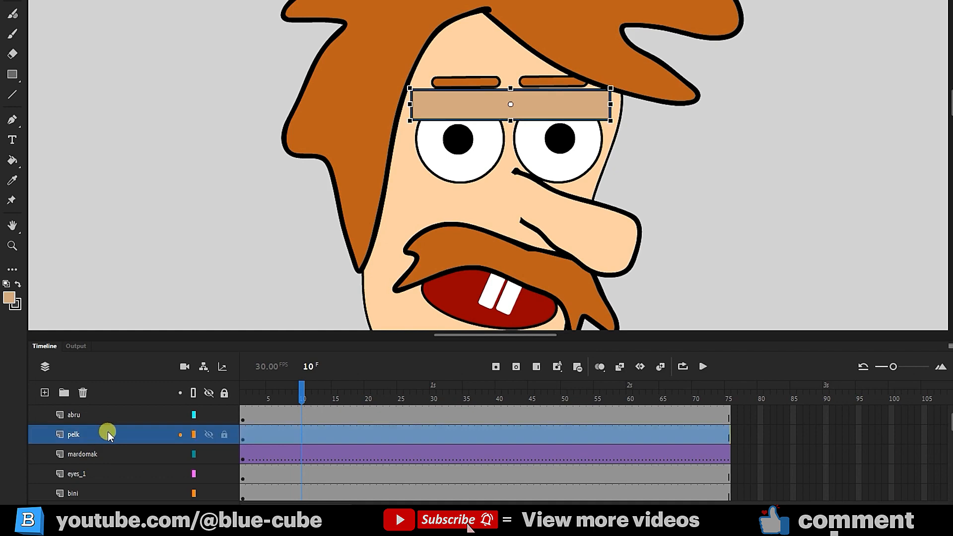
Insert keyframes on the pelk layer at frames 10 and 15
left_click(495, 367)
left_click_drag(304, 395, 336, 395)
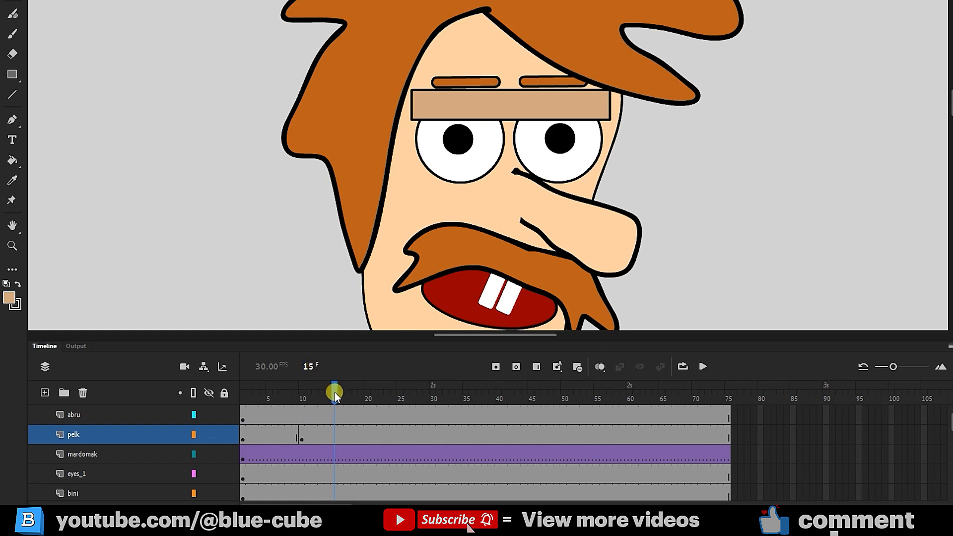
left_click(496, 368)
At frame 15, stretch the eyelid rectangle down to cover both eyes
left_click_drag(306, 337, 305, 312)
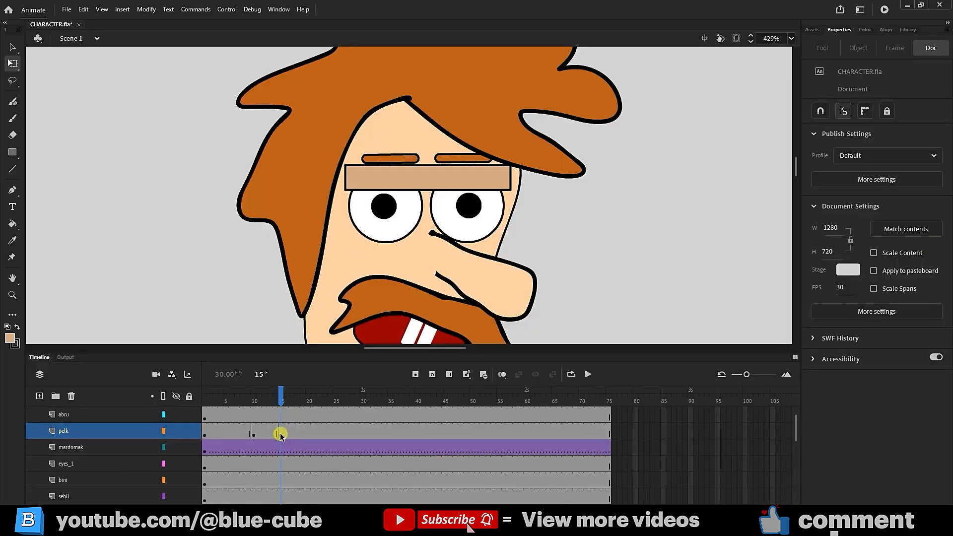
left_click(281, 434)
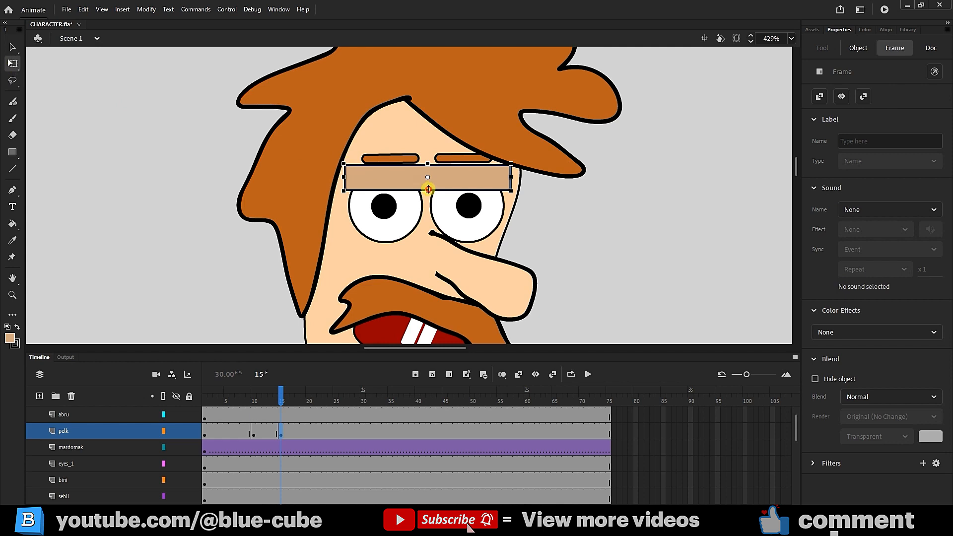
left_click_drag(428, 189, 428, 243)
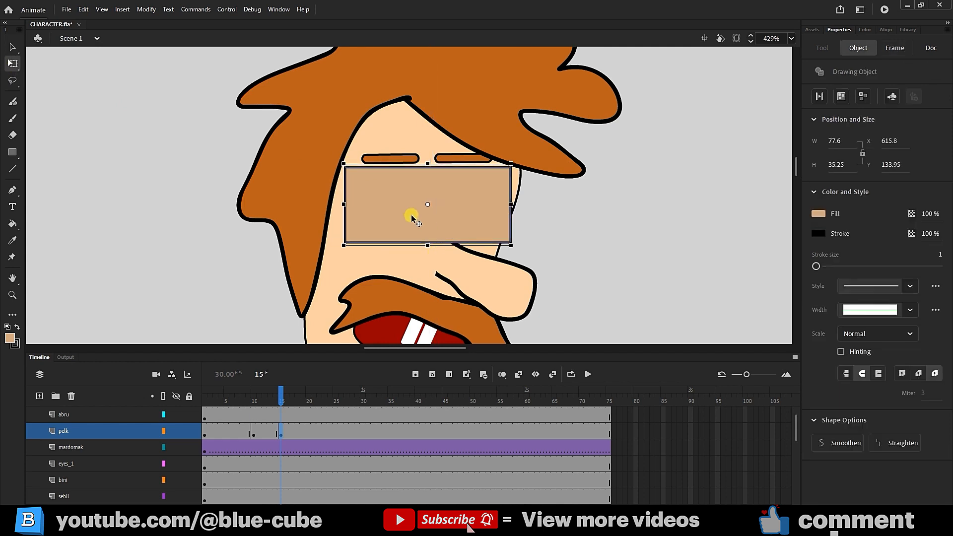
At frame 10, give the eyelid a darker tan fill via the Color Picker
left_click_drag(283, 408, 258, 408)
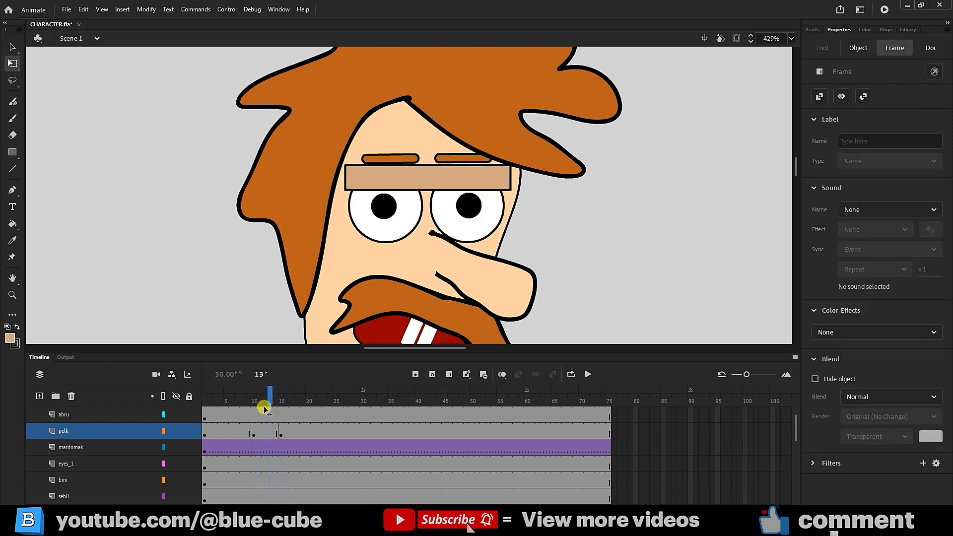
left_click(263, 435)
left_click(252, 436)
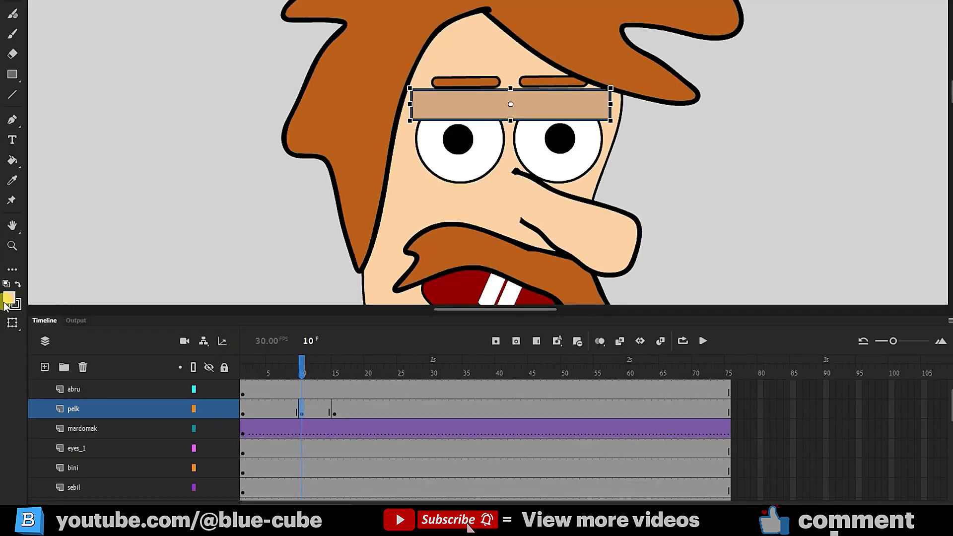
left_click(14, 300)
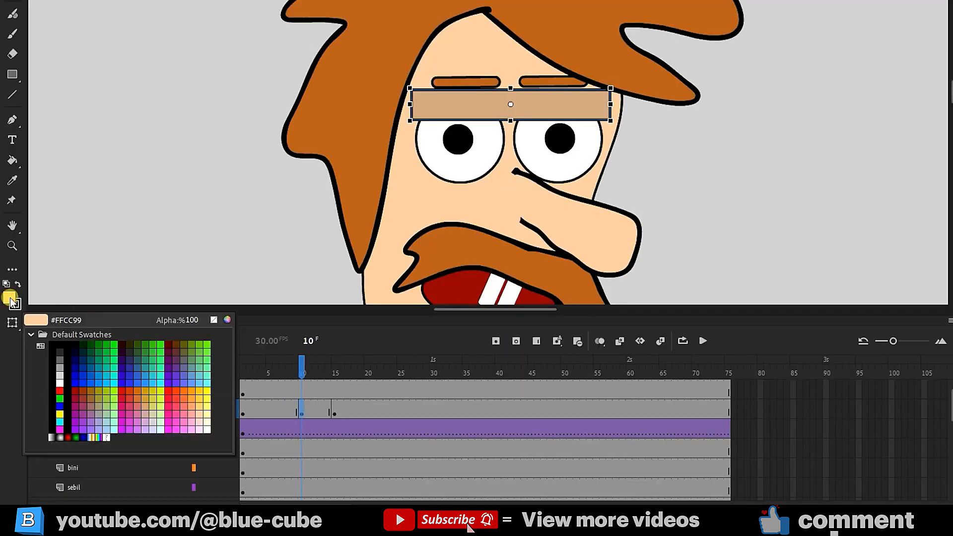
left_click(419, 195)
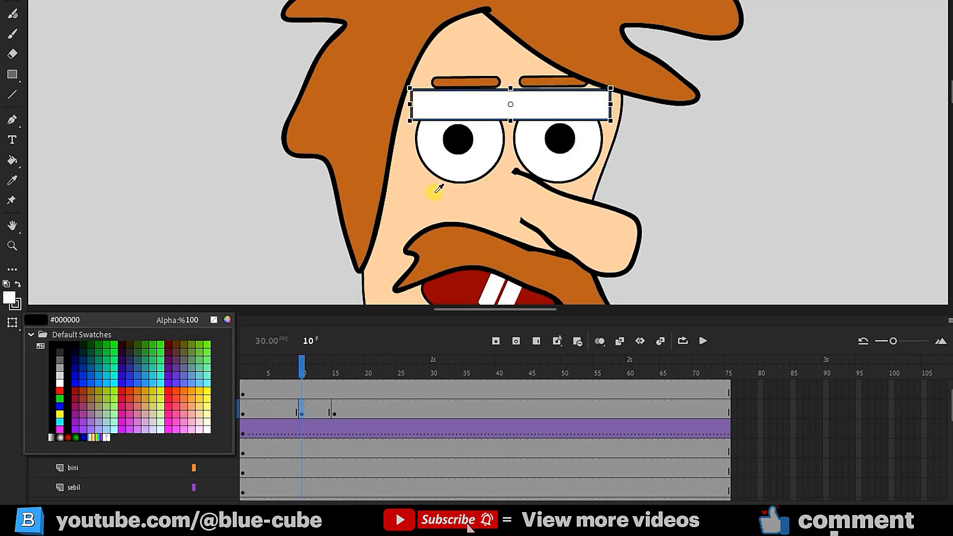
left_click(424, 194)
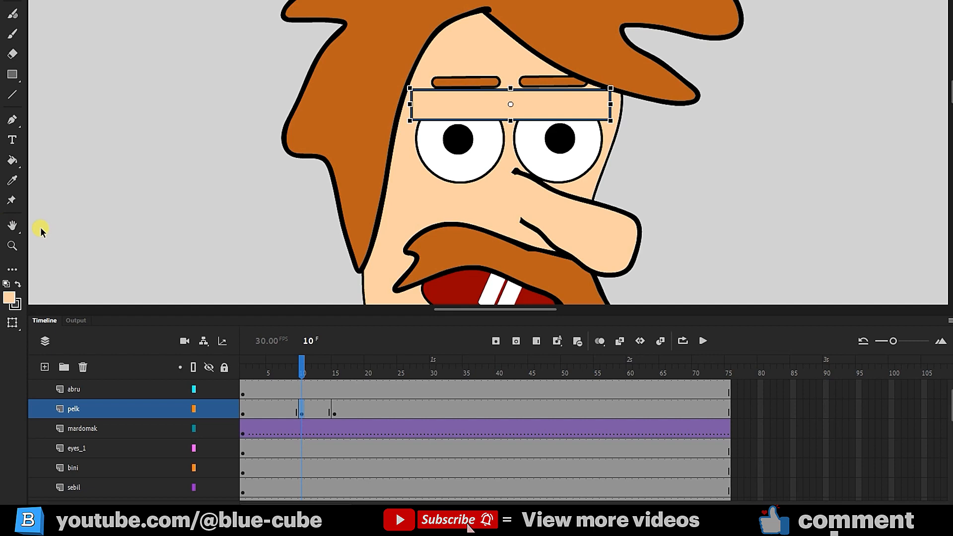
left_click(13, 298)
left_click(223, 322)
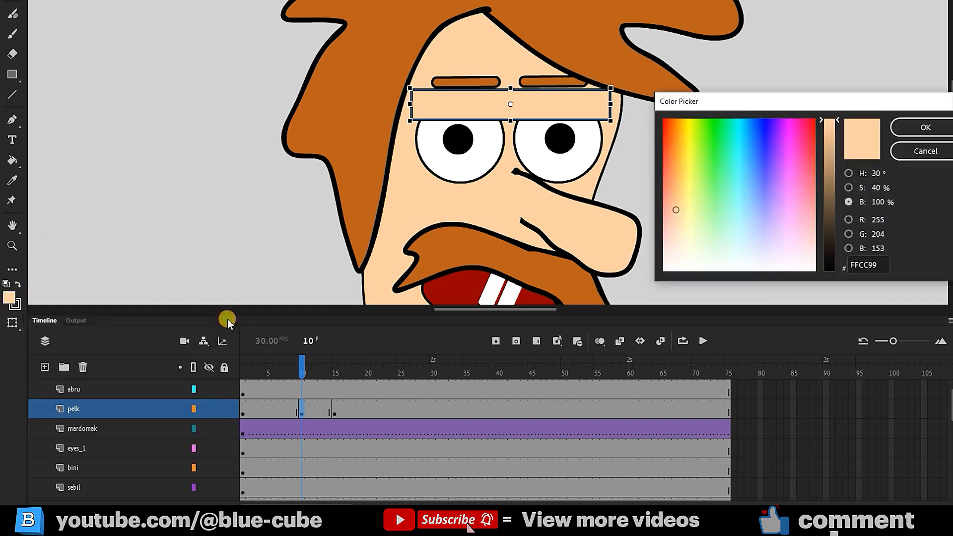
left_click_drag(782, 102, 756, 119)
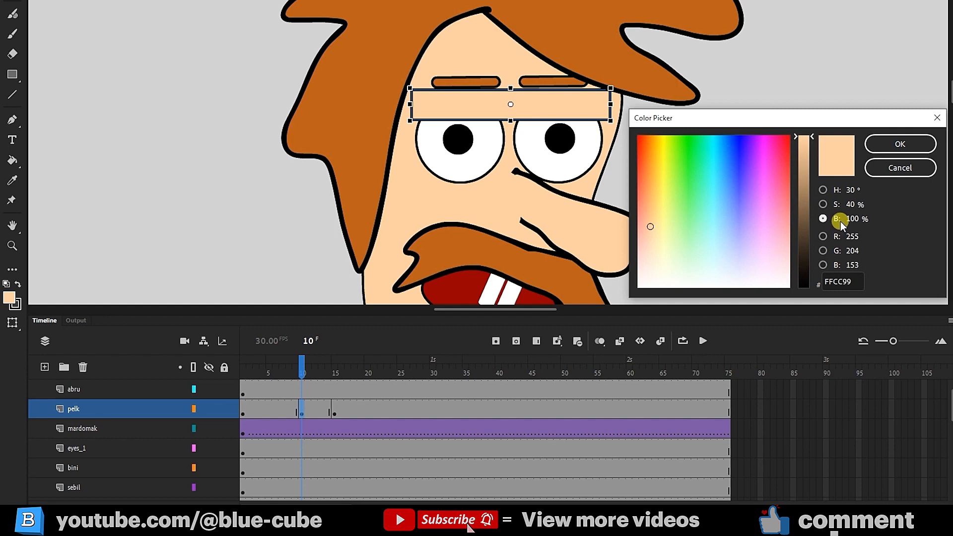
left_click_drag(841, 219, 840, 220)
left_click_drag(811, 137, 815, 165)
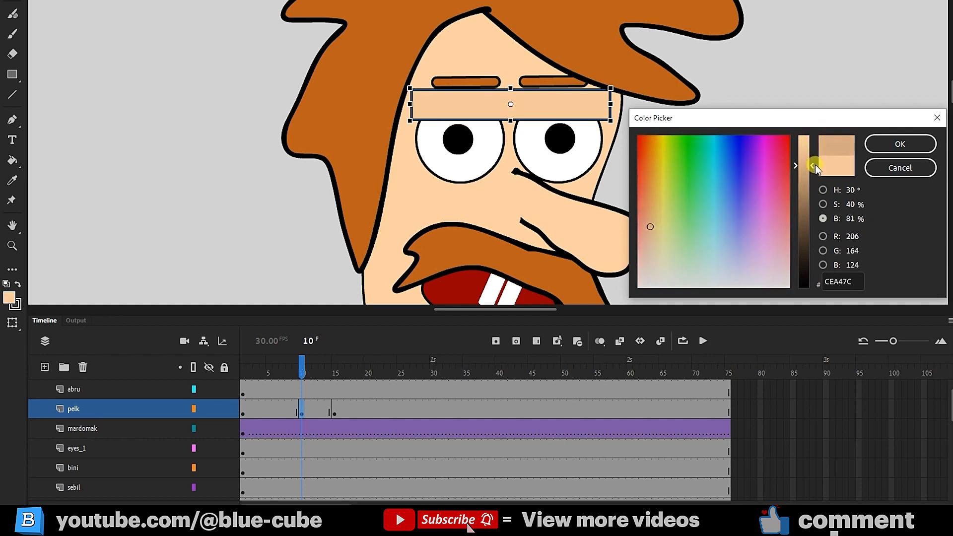
left_click(900, 144)
Keyframe frame 15 on pelk and brighten the closed eyelid's fill slightly, comparing frames 14 and 15
left_click(335, 366)
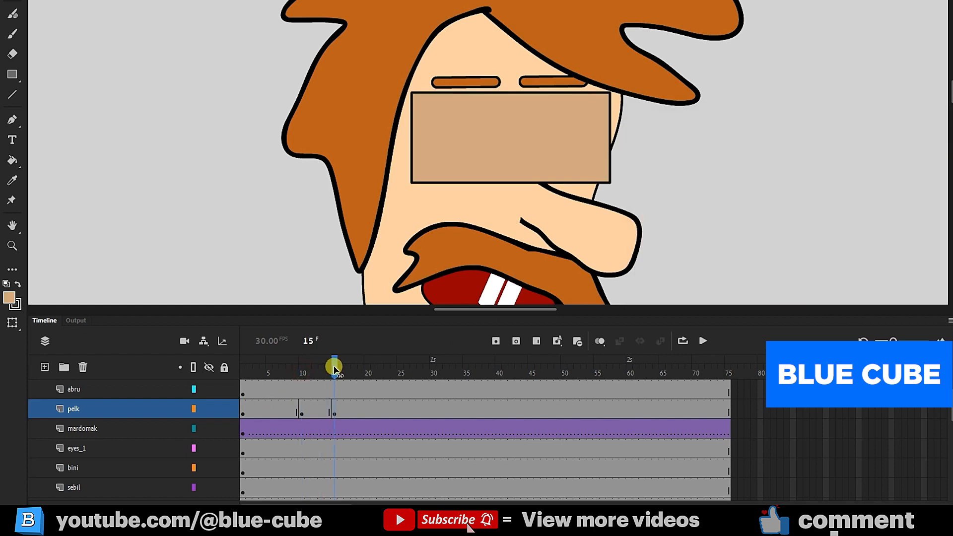
left_click(333, 416)
key("F6")
left_click(335, 412)
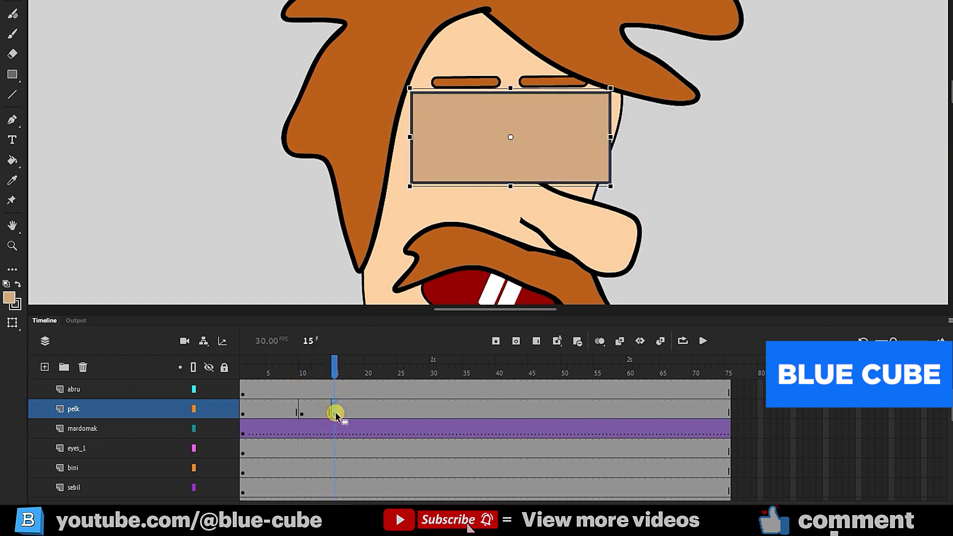
left_click(13, 299)
left_click(225, 320)
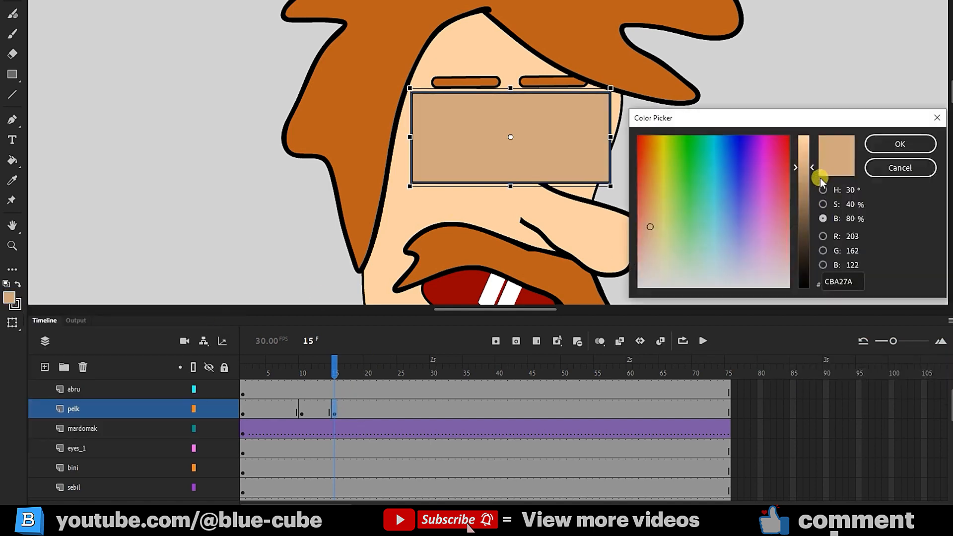
left_click_drag(813, 168, 813, 155)
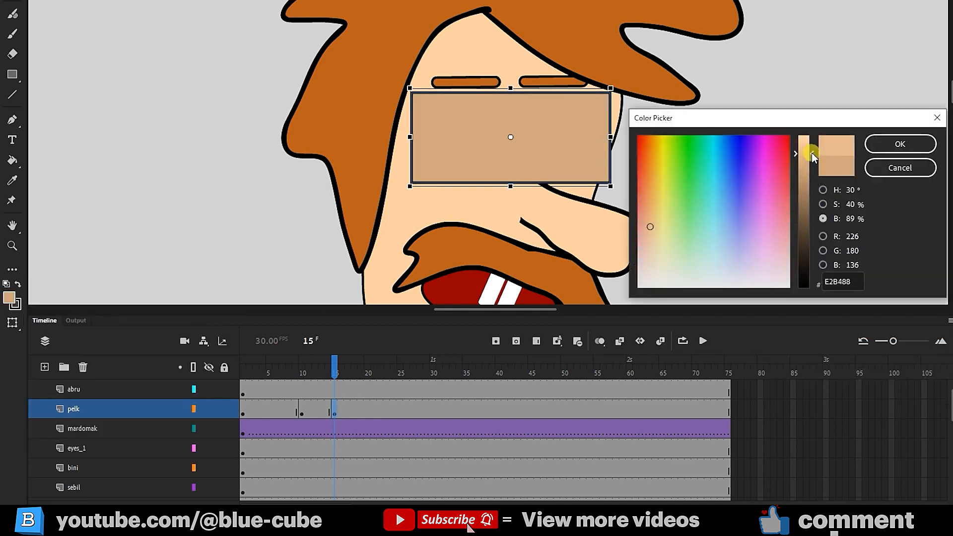
left_click(900, 144)
left_click(331, 371)
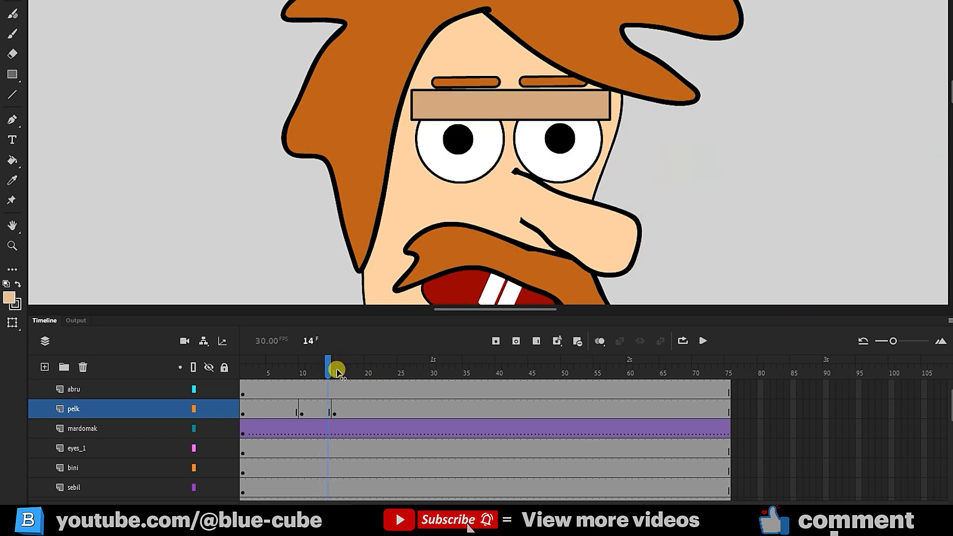
left_click_drag(335, 371, 318, 400)
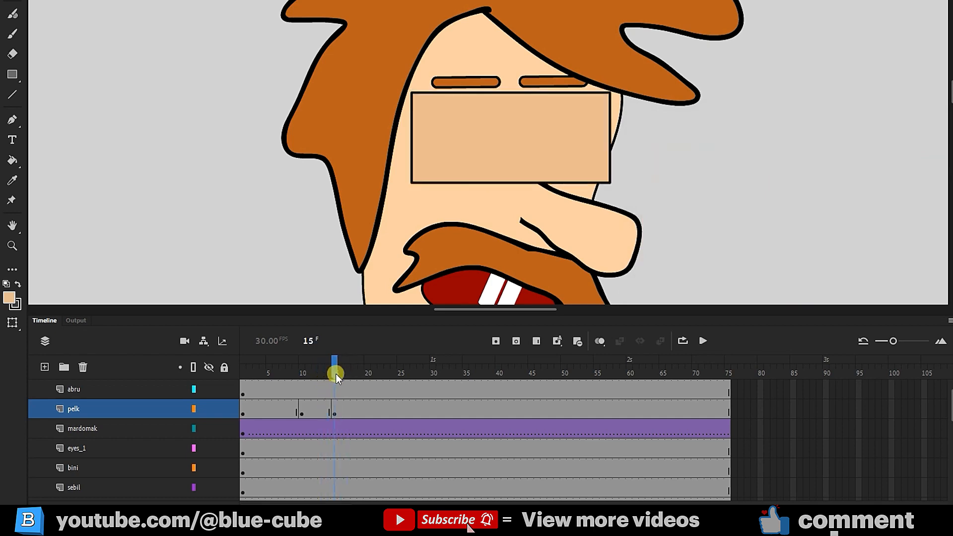
Create a shape tween between the pelk keyframes so the eyelid closes over frames 10–15
right_click(314, 413)
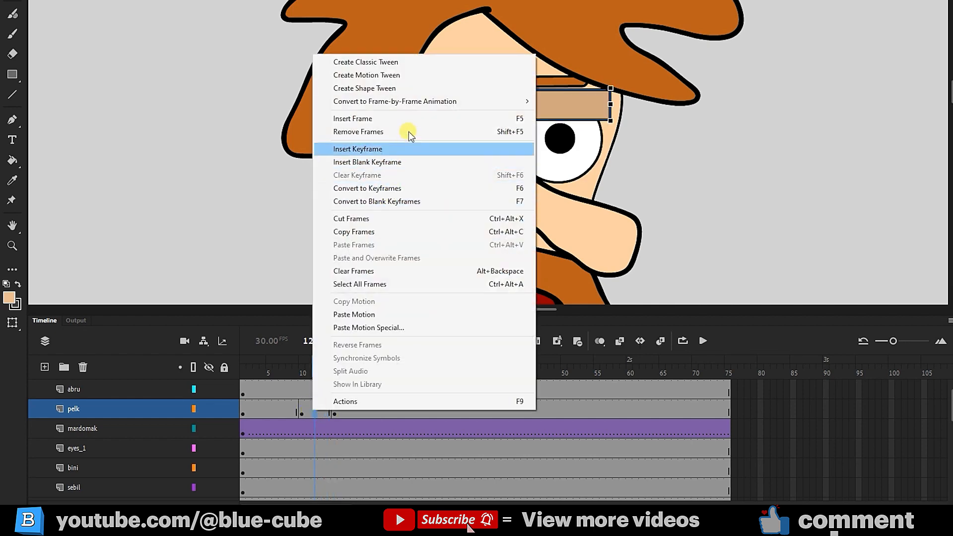
left_click(388, 90)
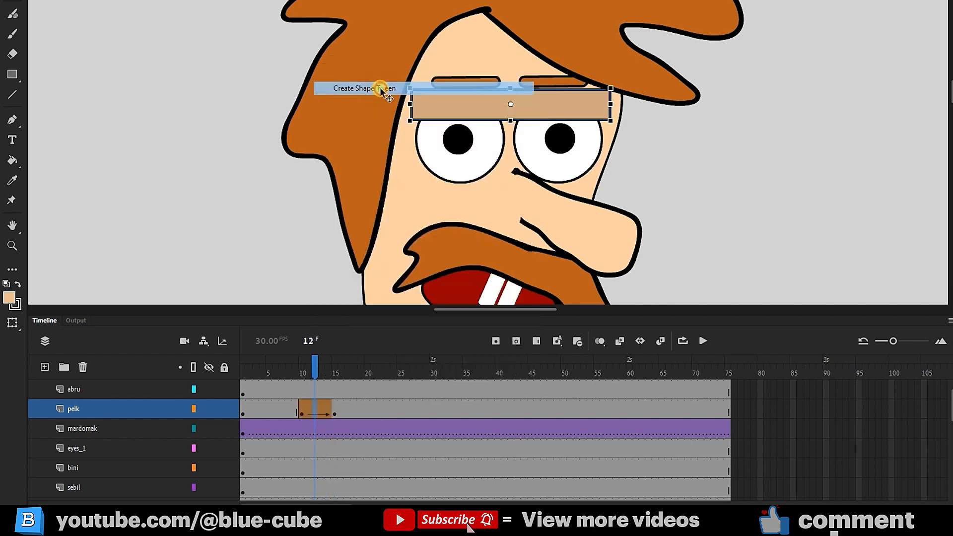
mouse_move(311, 367)
left_mouse_down()
mouse_move(348, 363)
mouse_move(329, 364)
left_mouse_up()
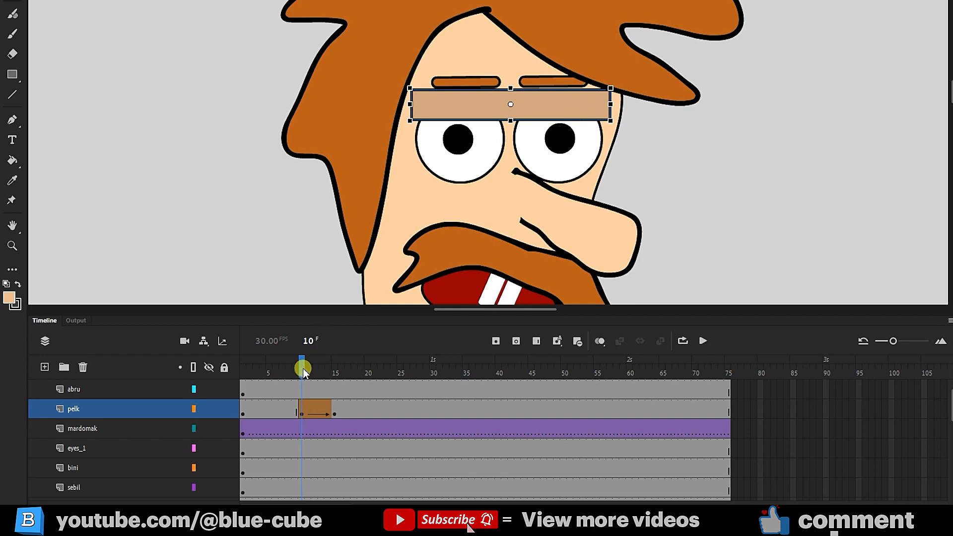
mouse_move(303, 366)
left_mouse_down()
mouse_move(316, 377)
mouse_move(289, 365)
left_mouse_up()
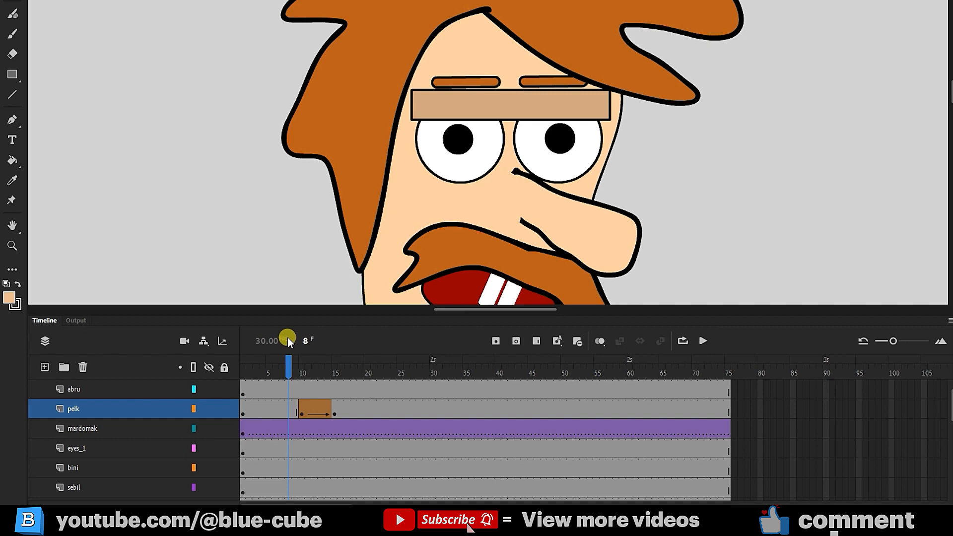
Duplicate the eyes_1 layer and rename the copy mask_eye
left_click(90, 450)
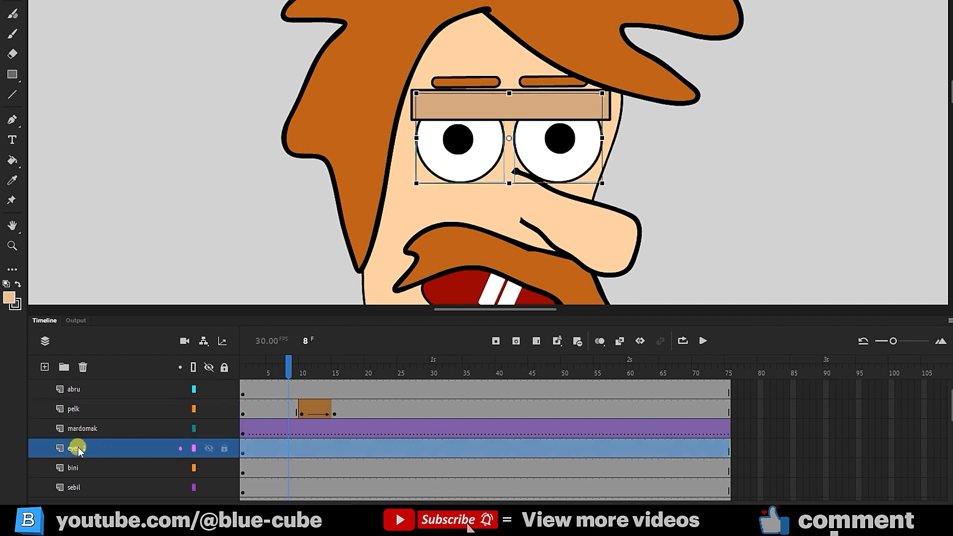
right_click(77, 447)
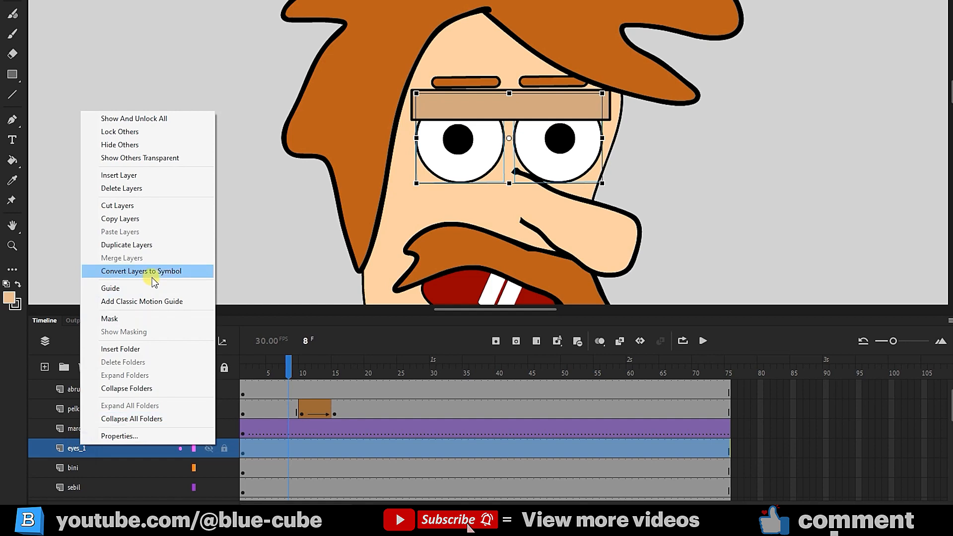
left_click(151, 247)
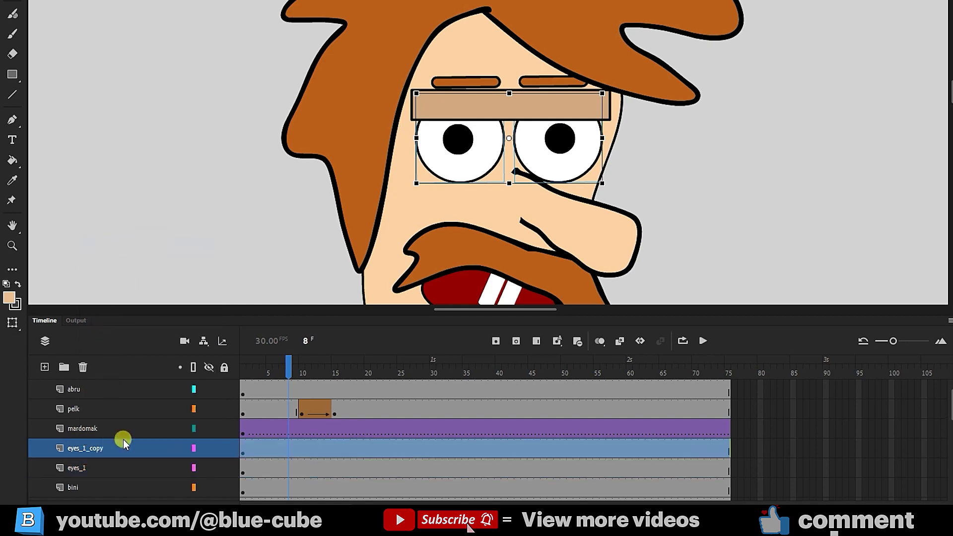
double_click(90, 449)
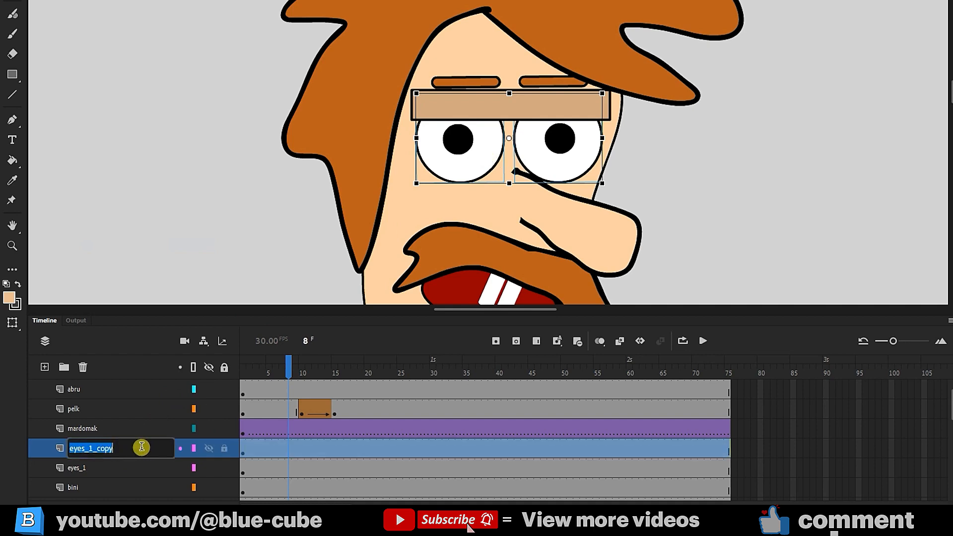
type("mask_")
key("BackSpace")
key("BackSpace")
type("eye")
left_click(66, 450)
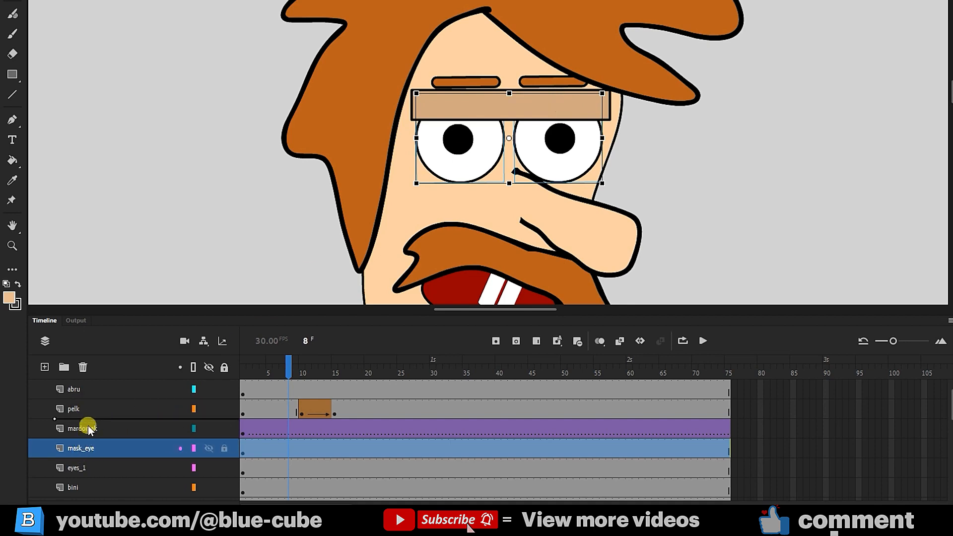
Move mask_eye above pelk and make pelk's closed-eyelid rectangle at frame 15 slightly taller
left_click_drag(82, 450, 90, 404)
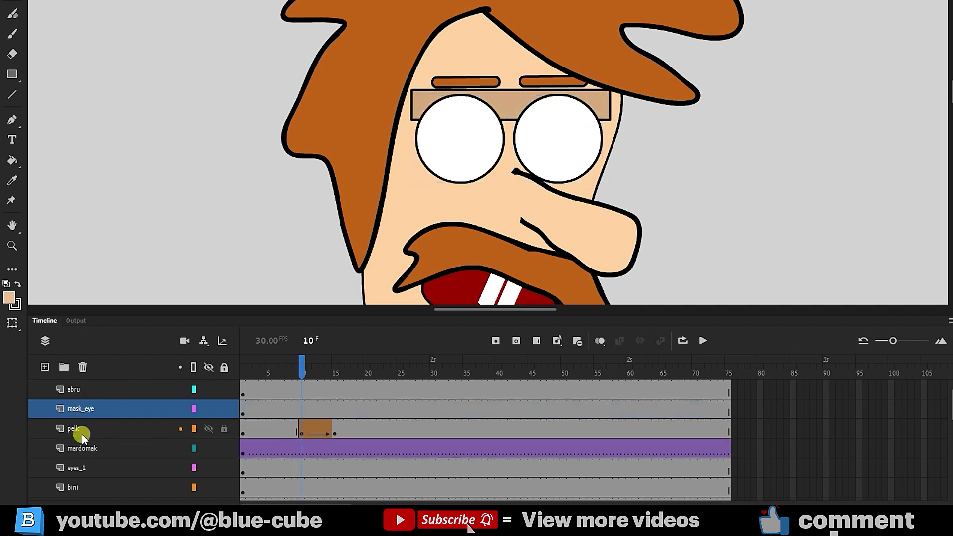
left_click(82, 432)
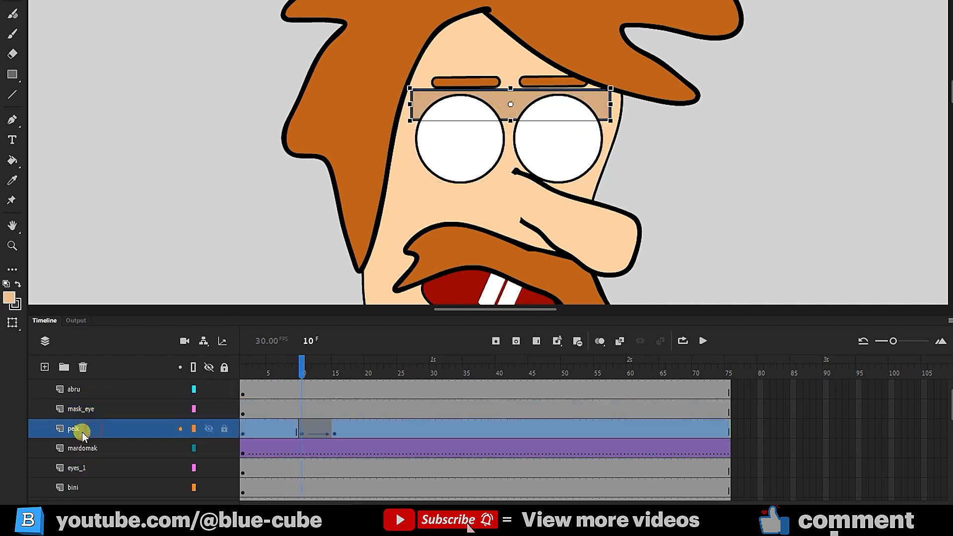
left_click_drag(304, 369, 335, 369)
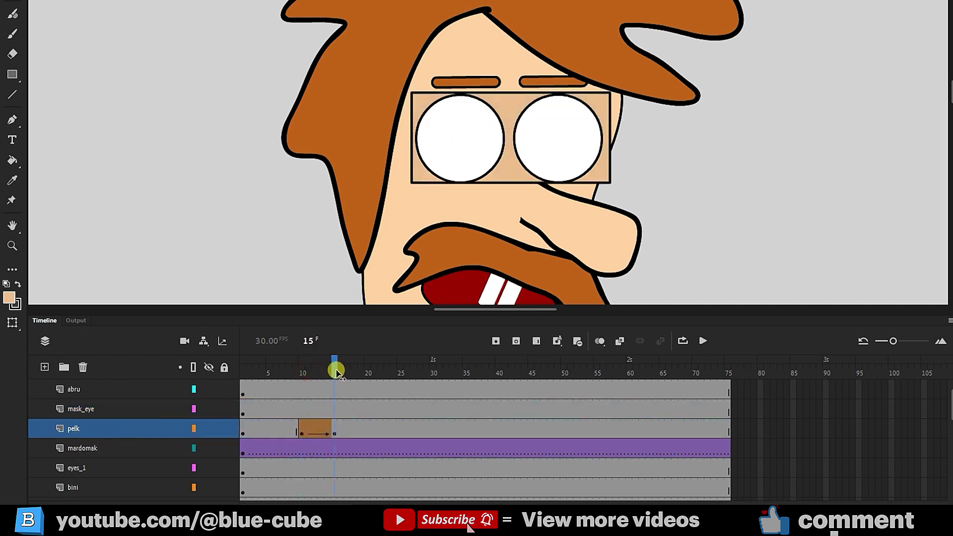
left_click(337, 434)
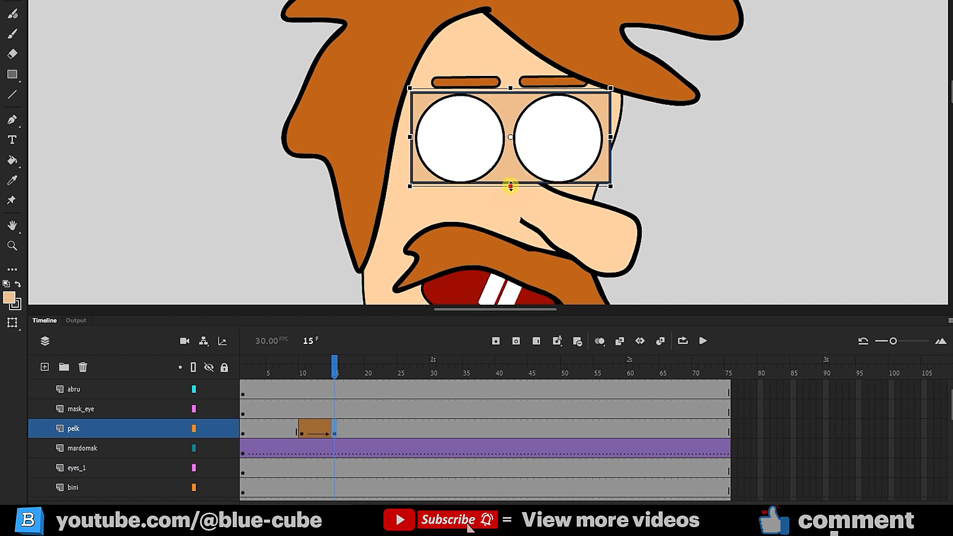
left_click_drag(512, 187, 511, 190)
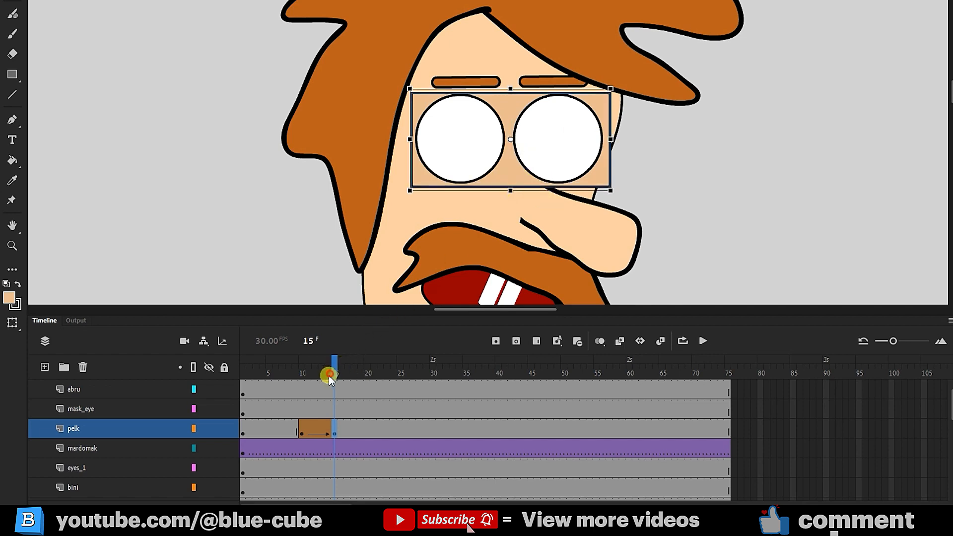
left_click_drag(330, 375, 340, 375)
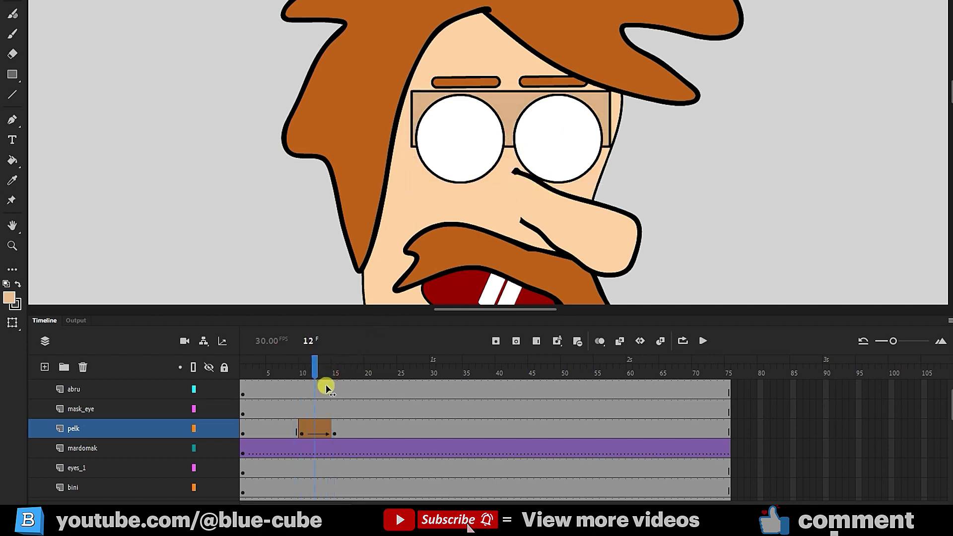
Turn mask_eye into a mask over pelk so the eyelid shows only inside the eye circles
left_click(95, 412)
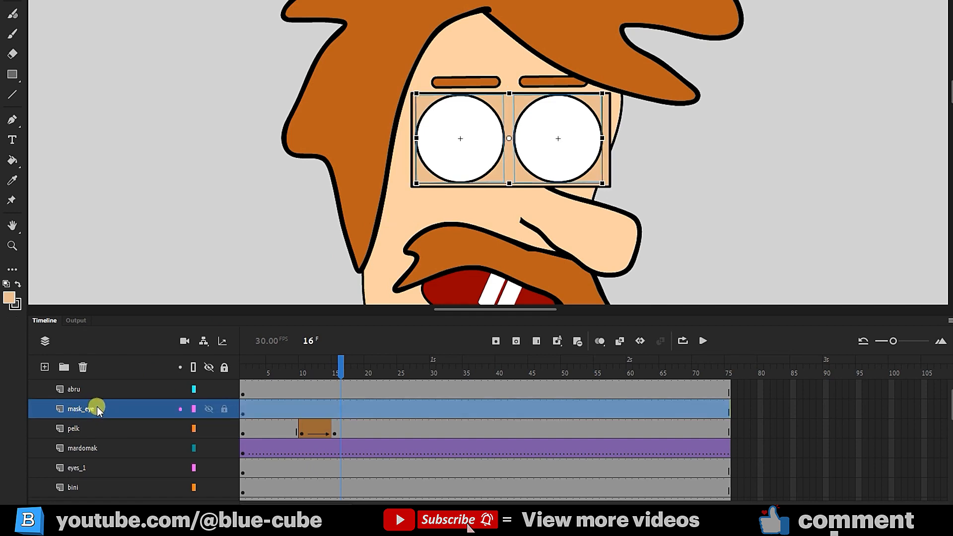
right_click(98, 410)
left_click(139, 281)
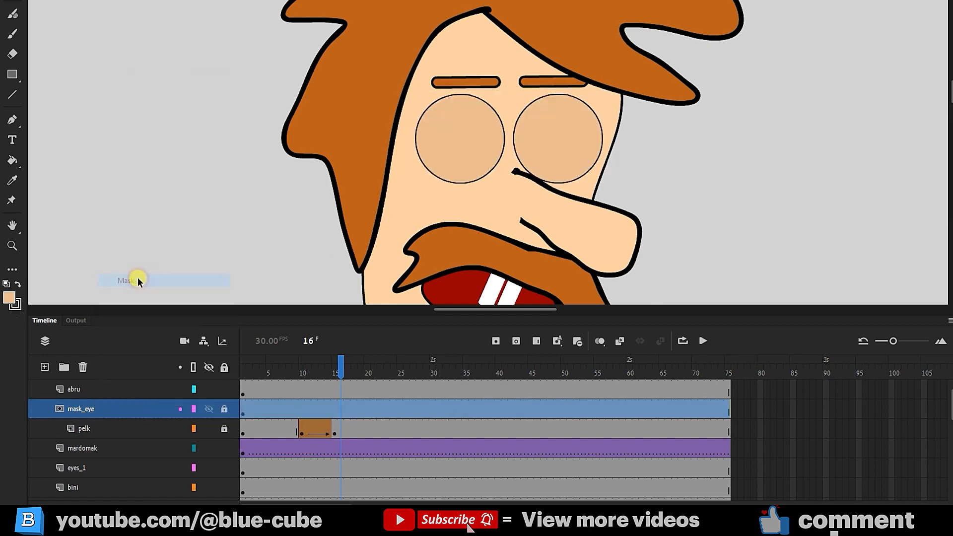
mouse_move(350, 370)
left_mouse_down()
mouse_move(298, 370)
mouse_move(359, 376)
mouse_move(270, 373)
mouse_move(350, 395)
mouse_move(291, 395)
mouse_move(350, 394)
mouse_move(336, 403)
left_mouse_up()
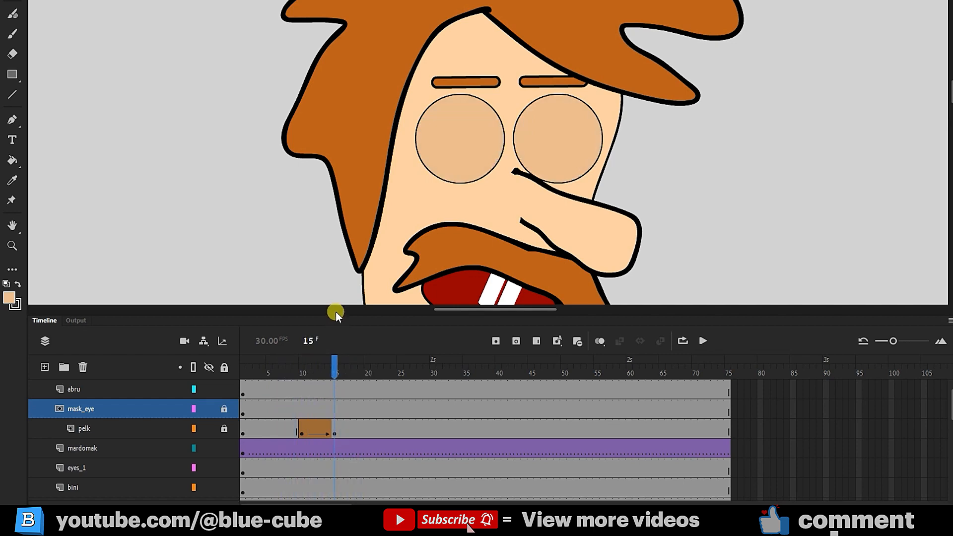
Alt-drag pelk's eyelid closing tween to copy it right after the first, ending near frame 21
left_click_drag(338, 317, 339, 301)
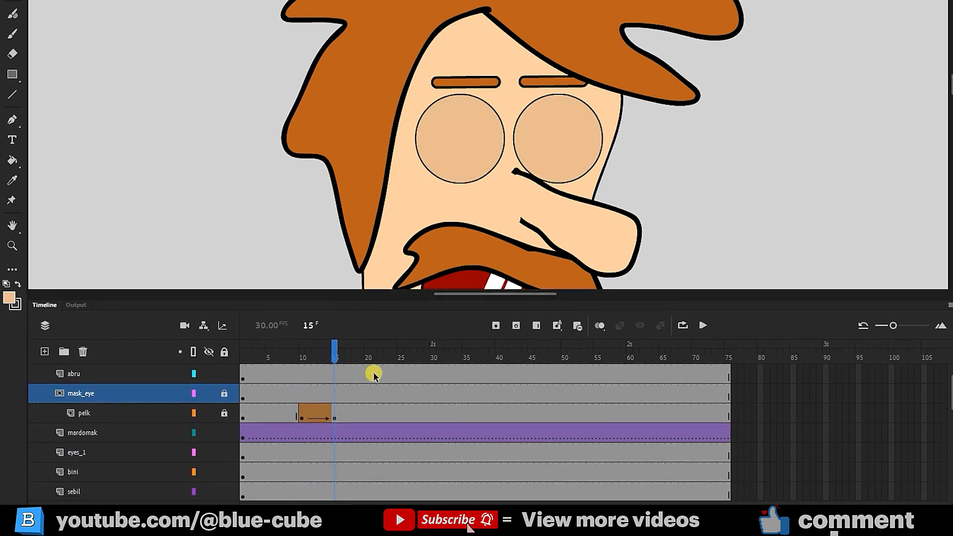
mouse_move(335, 350)
left_mouse_down()
mouse_move(293, 358)
mouse_move(341, 362)
left_mouse_up()
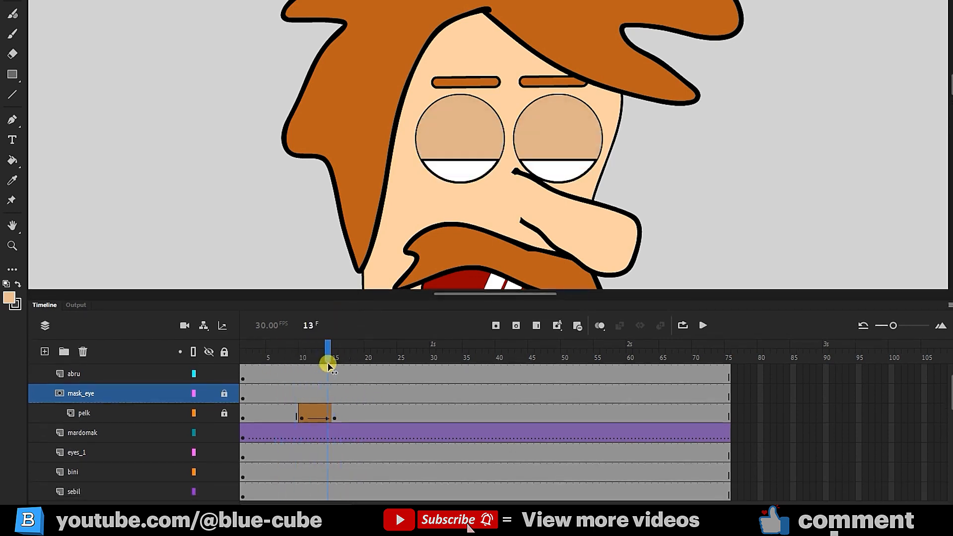
left_click(341, 383)
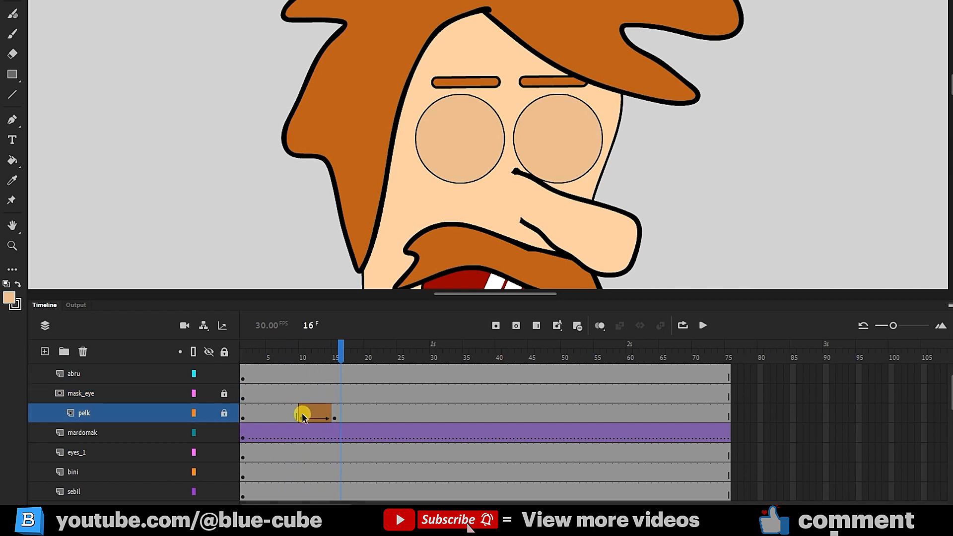
left_click_drag(340, 351, 302, 363)
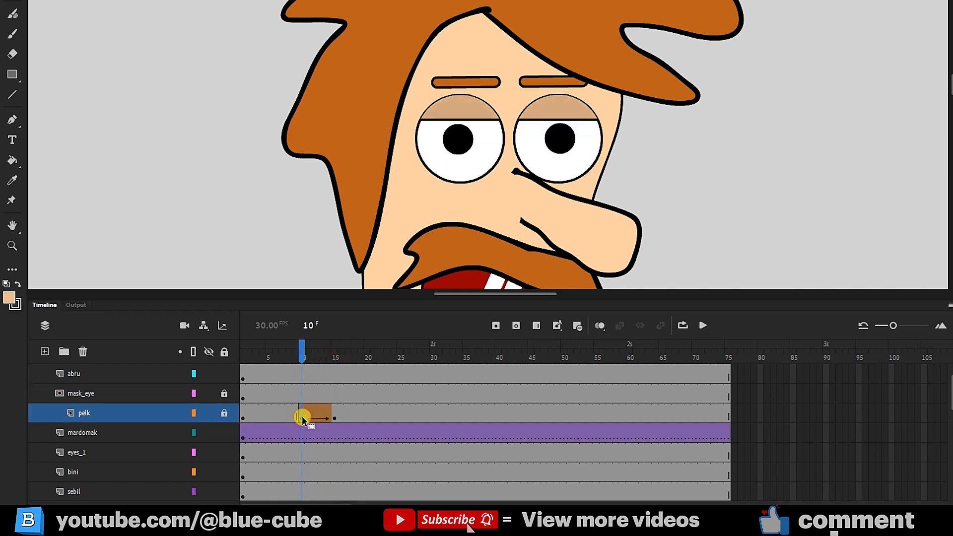
left_click(334, 414)
left_click(334, 414)
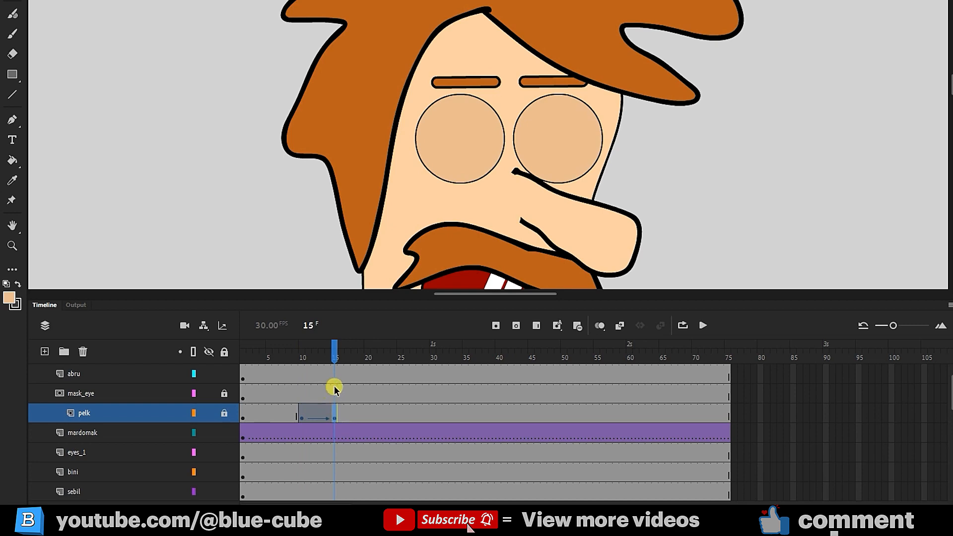
left_click_drag(329, 408, 334, 415)
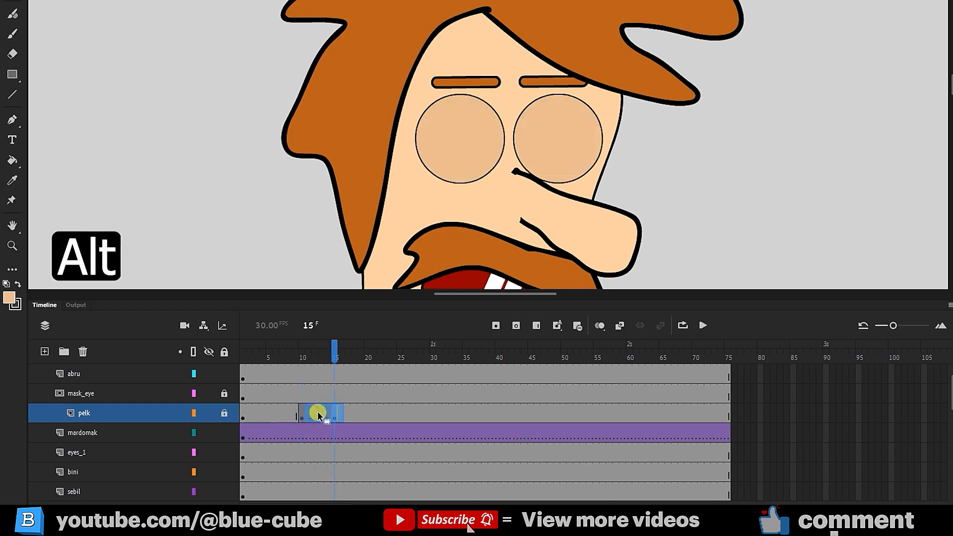
left_click_drag(323, 415, 349, 414)
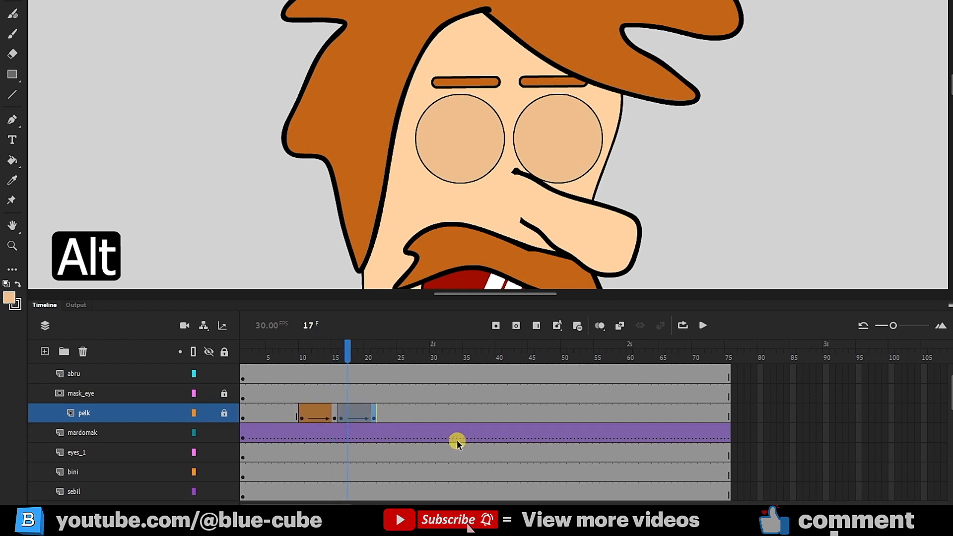
left_click_drag(348, 360, 341, 359)
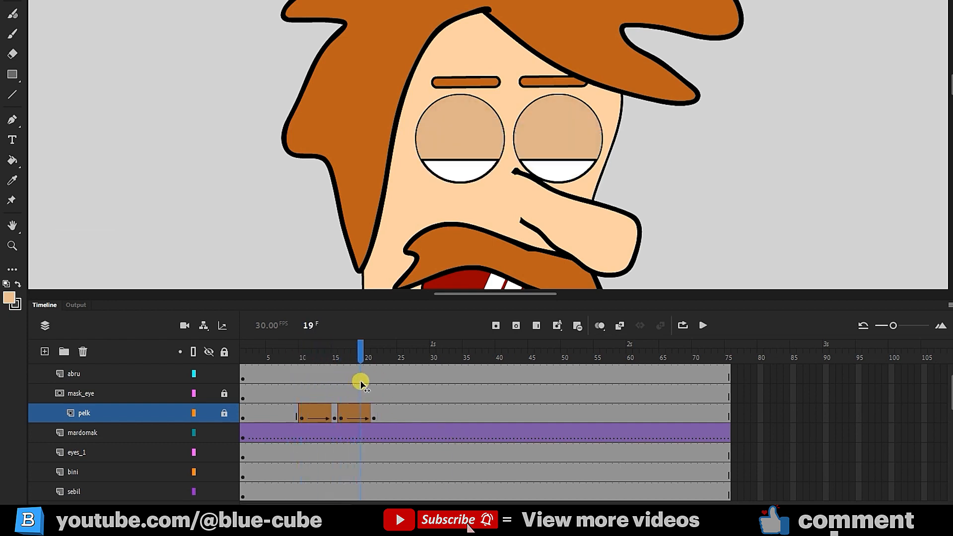
left_click_drag(309, 391, 348, 404)
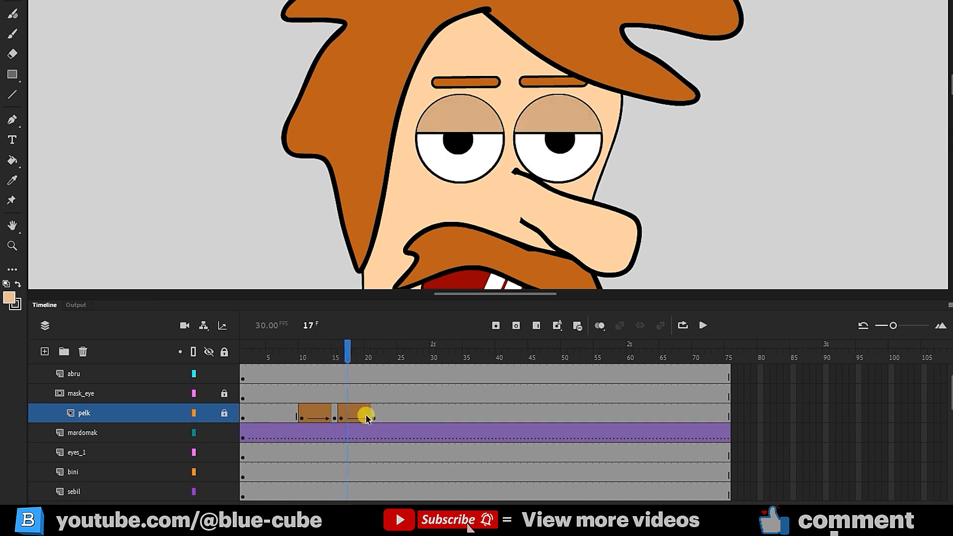
Reverse the frames of the copied eyelid tween so the eyes reopen after closing
left_click(357, 413)
left_click(343, 412)
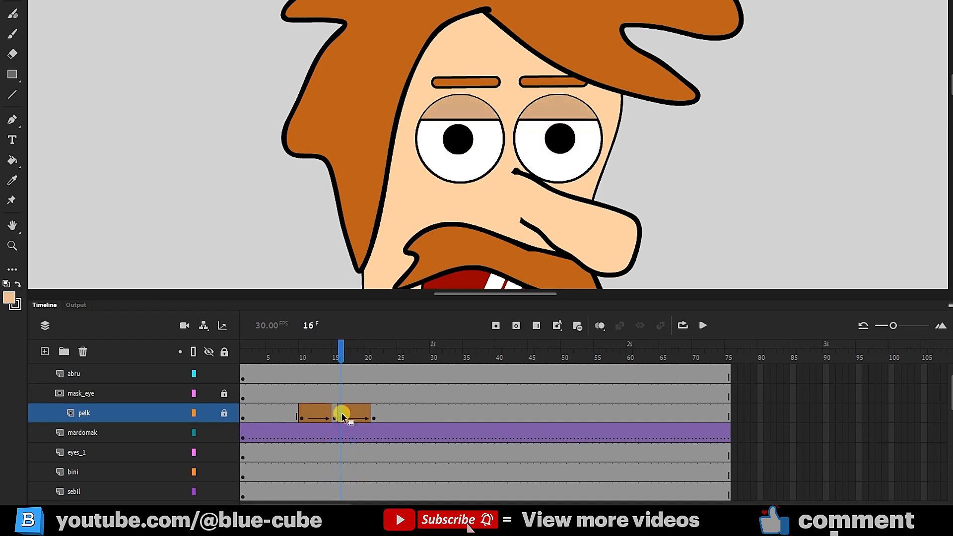
left_click(376, 418)
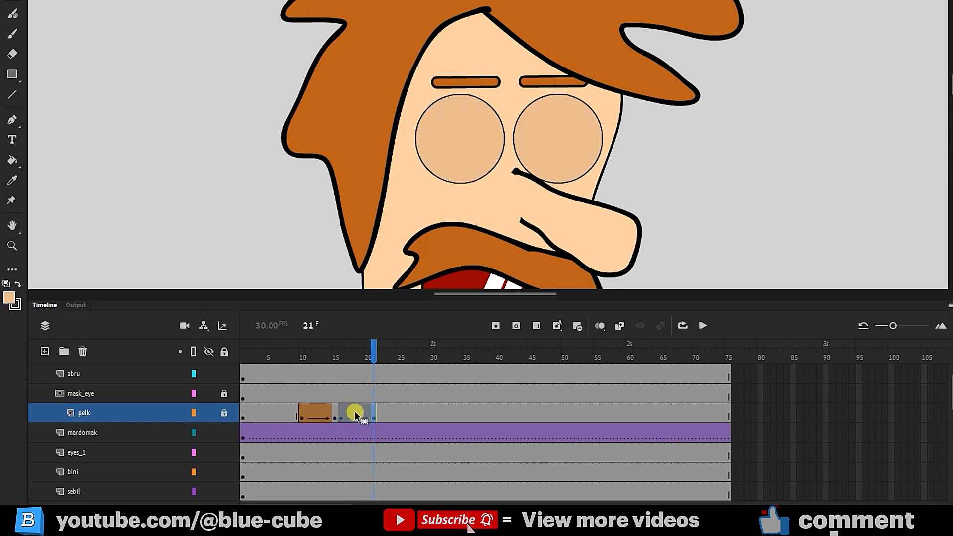
right_click(355, 413)
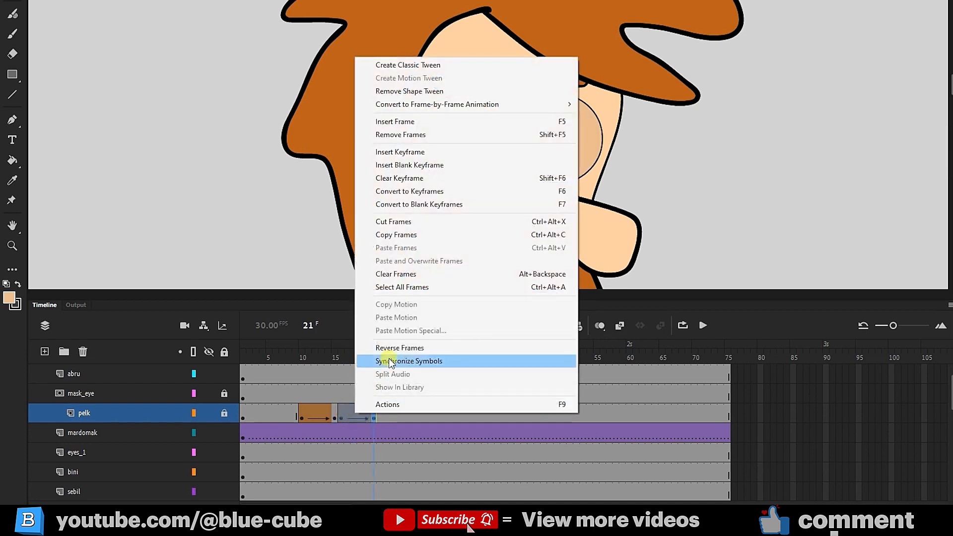
left_click(400, 348)
mouse_move(323, 361)
left_mouse_down()
mouse_move(335, 392)
mouse_move(284, 353)
left_mouse_up()
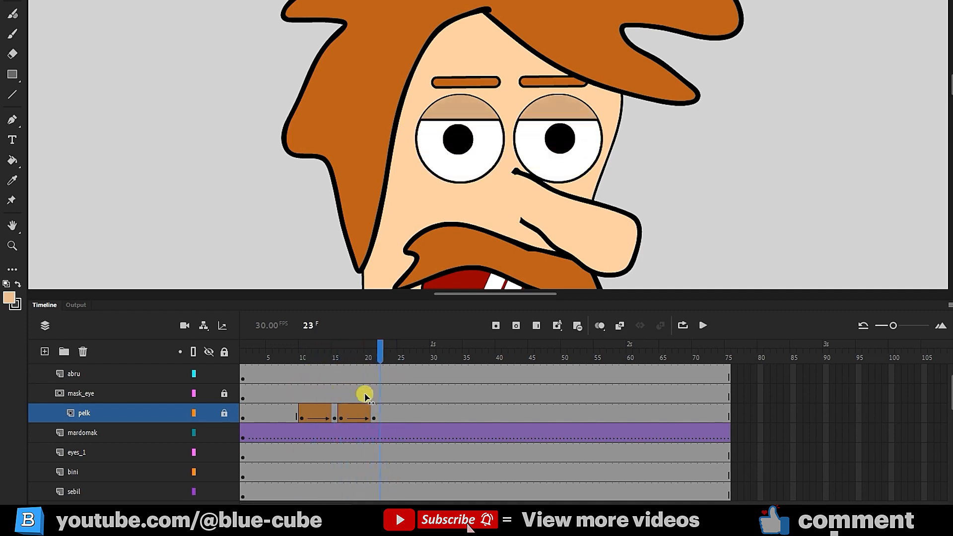
key("shift+comma")
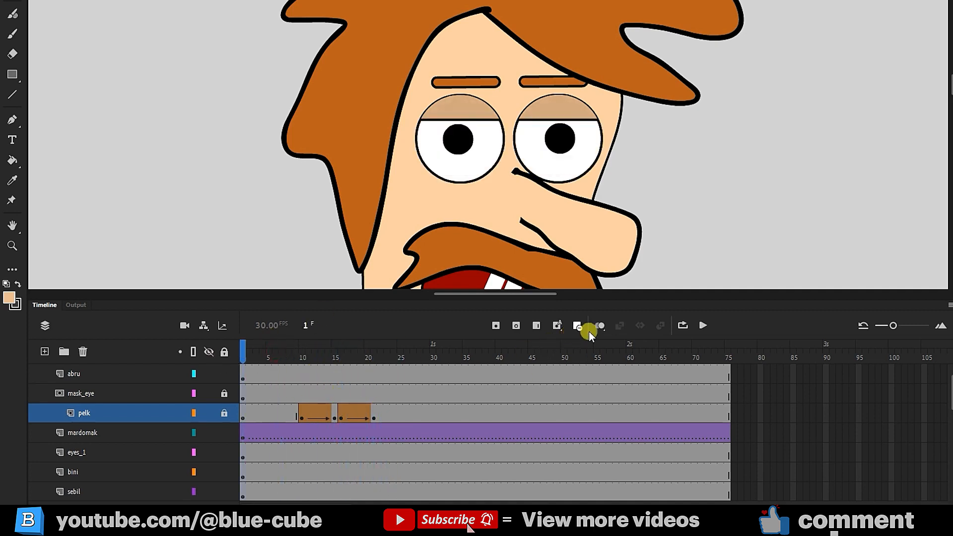
left_click(706, 325)
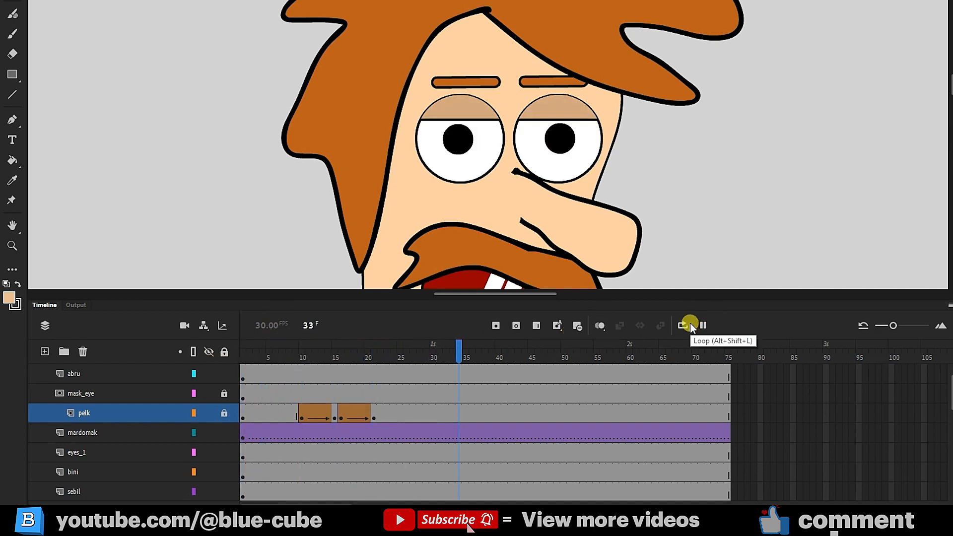
left_click_drag(430, 346, 395, 360)
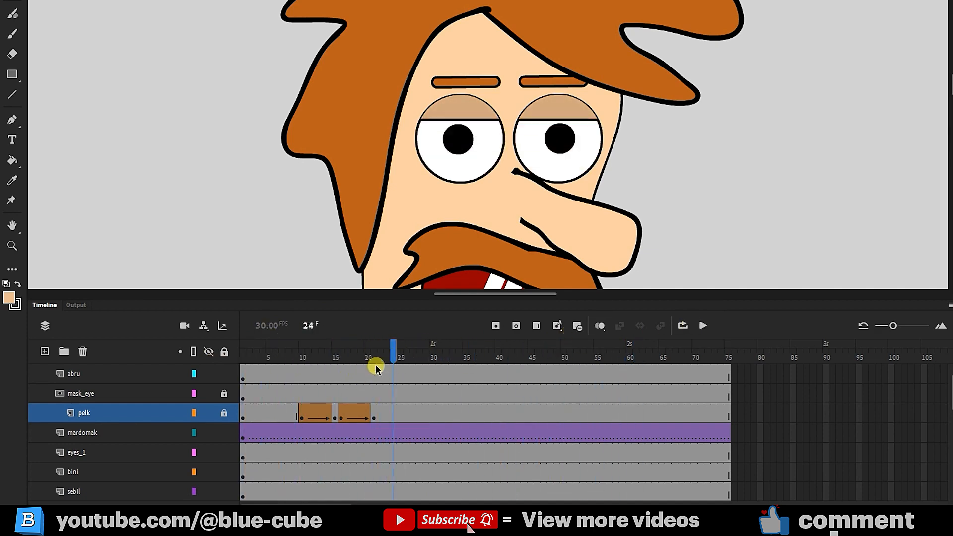
left_click_drag(377, 359, 388, 359)
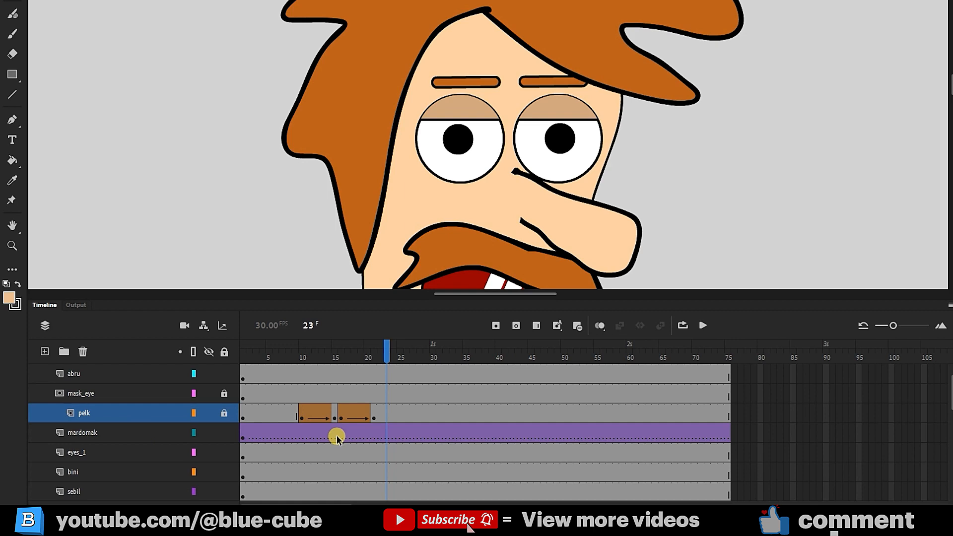
Remove the classic tween from the mardomak pupil layer
mouse_move(134, 433)
left_click_drag(386, 354, 406, 354)
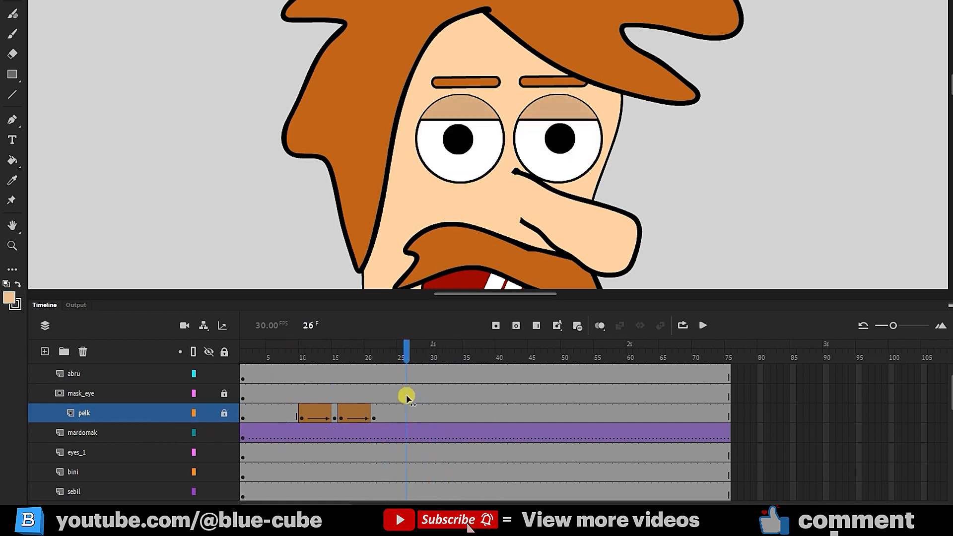
right_click(356, 433)
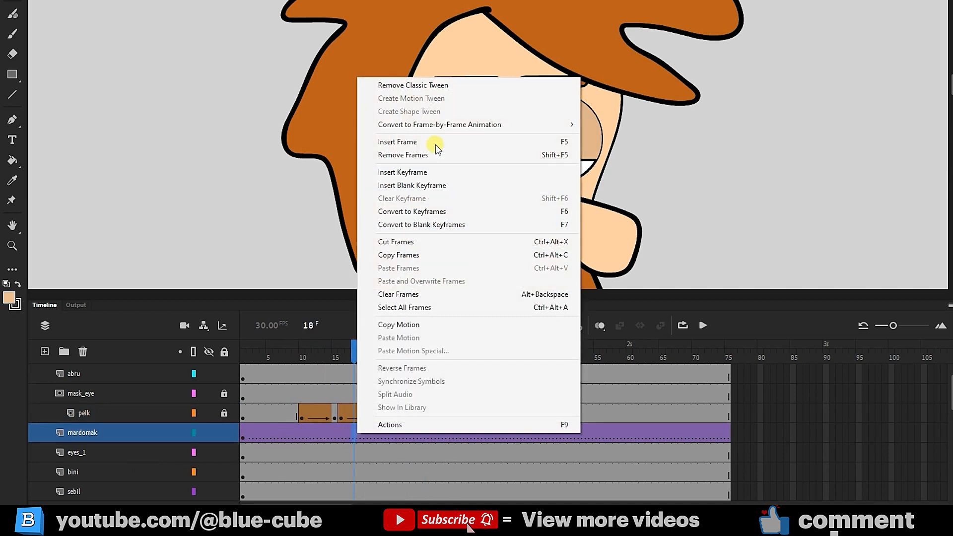
left_click(427, 87)
left_click_drag(355, 350, 400, 351)
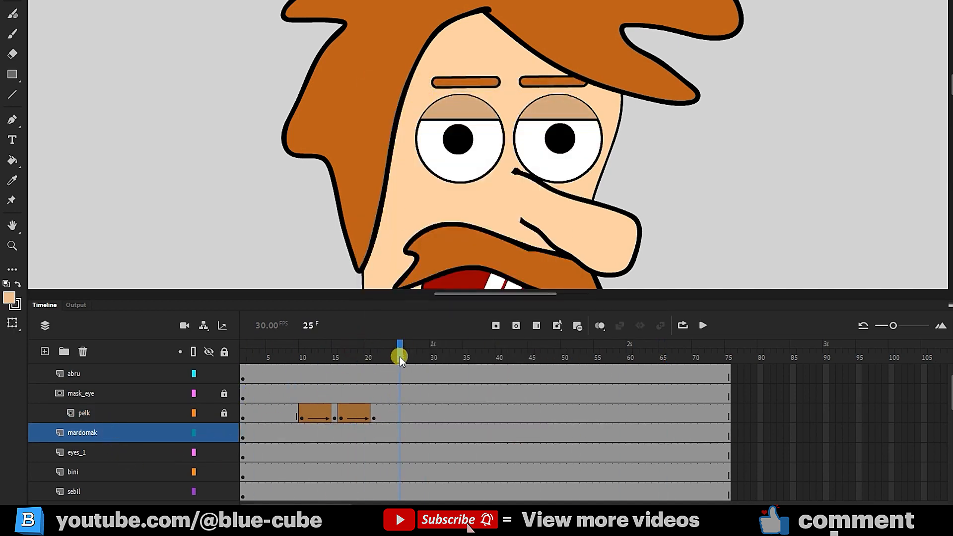
Insert keyframes on mardomak at frames 25 and 30 with the pupils still centred
left_click(117, 426)
left_click(395, 355)
left_click_drag(397, 357, 402, 358)
left_click(495, 328)
left_click_drag(402, 356, 436, 355)
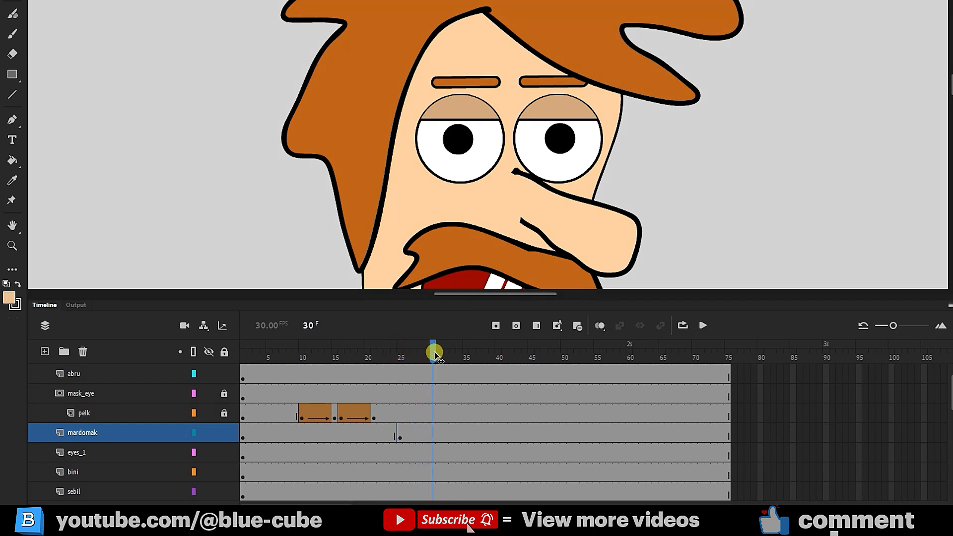
left_click(496, 326)
Shift both pupils down and right at frame 30 for a sideways glance
mouse_move(134, 375)
left_click(88, 437)
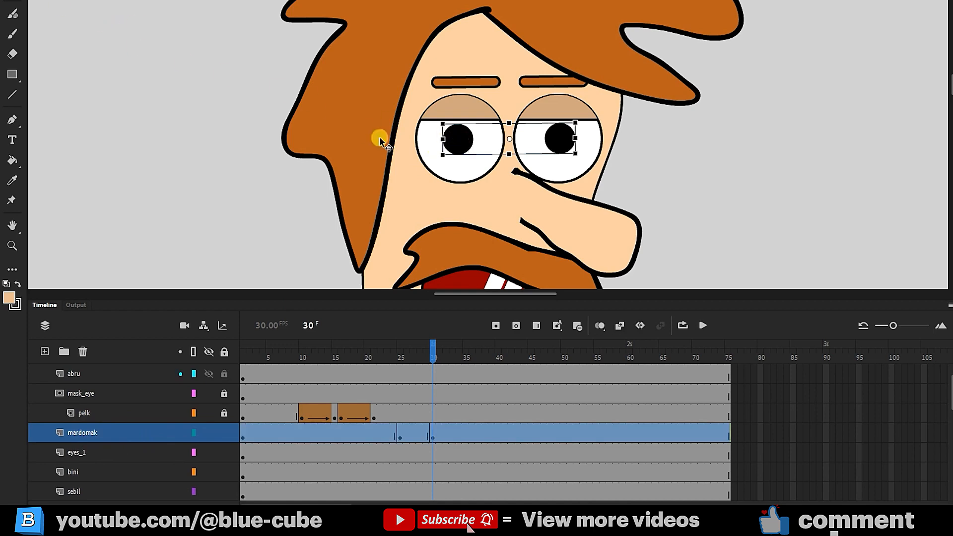
left_click_drag(464, 146, 474, 162)
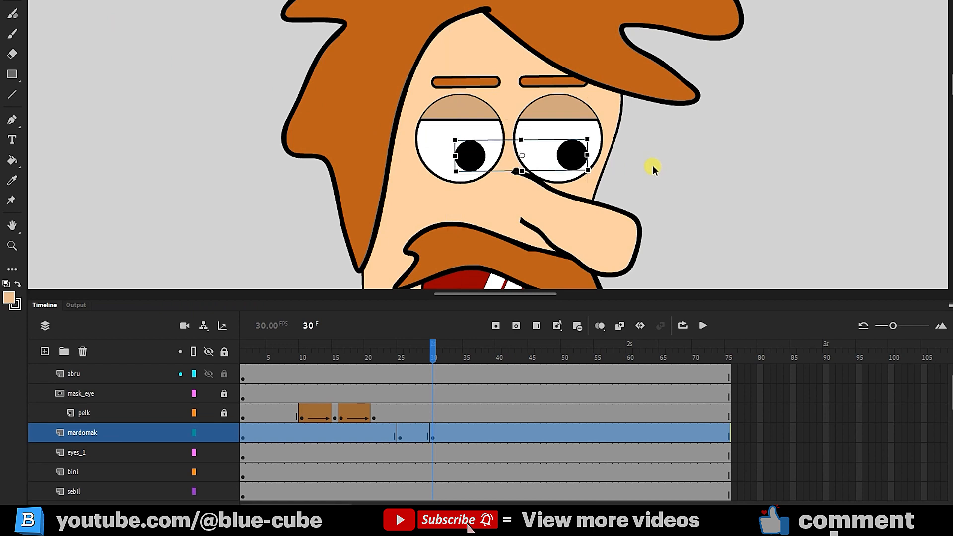
left_click_drag(408, 354, 442, 356)
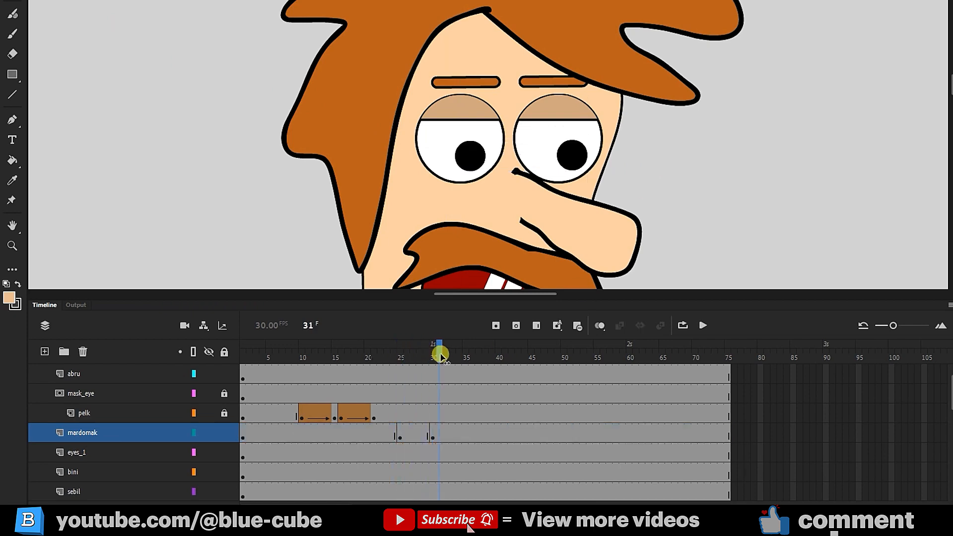
Create a classic tween on mardomak over frames 25–30 so the pupils glance
left_click(412, 434)
right_click(412, 435)
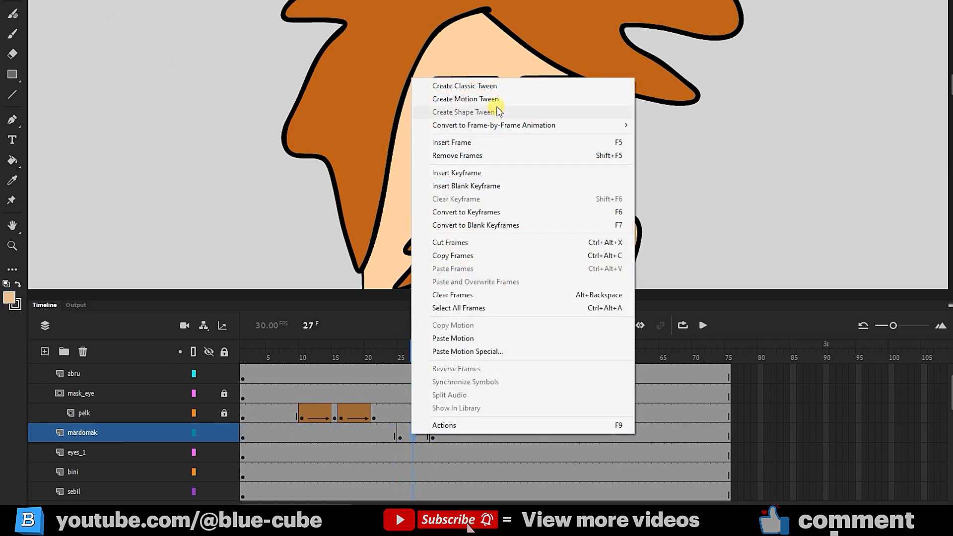
left_click(465, 85)
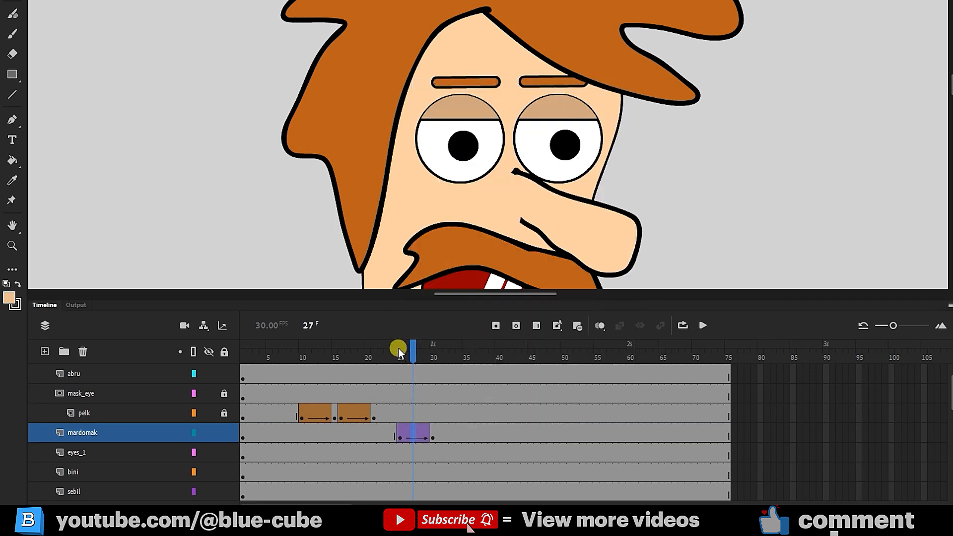
left_click_drag(412, 351, 394, 365)
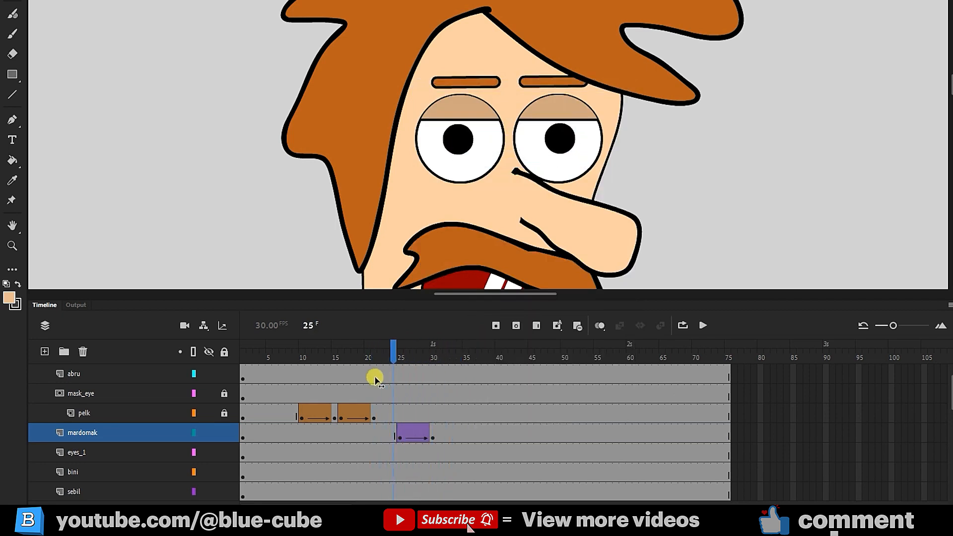
Alt-drag pelk's blink tween to around frame 33 for a second blink
key("Return")
left_click(302, 414)
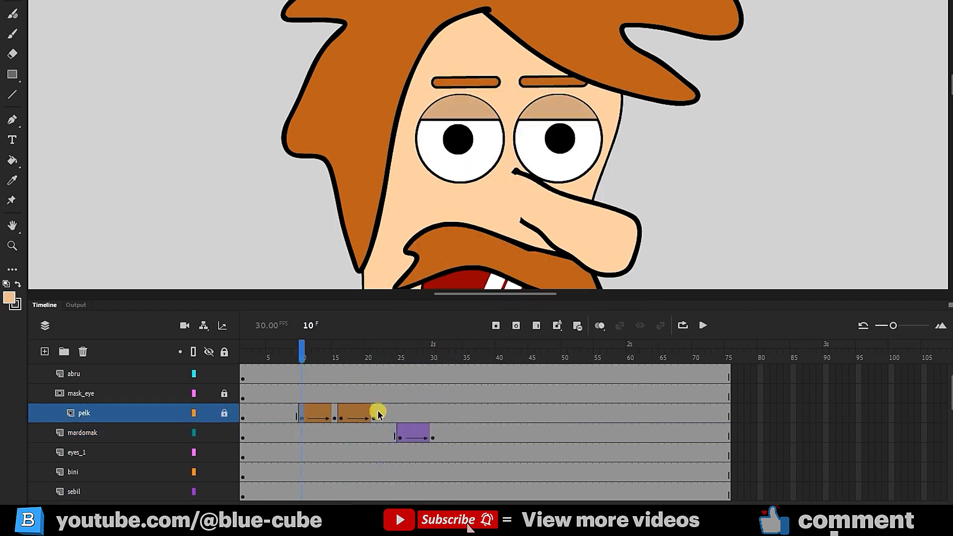
left_click(377, 417)
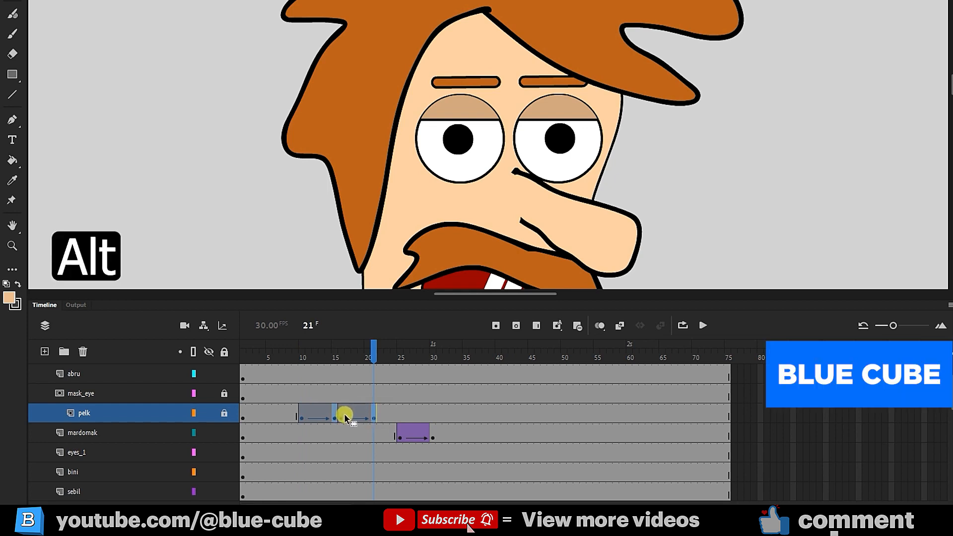
left_click_drag(345, 416, 533, 413)
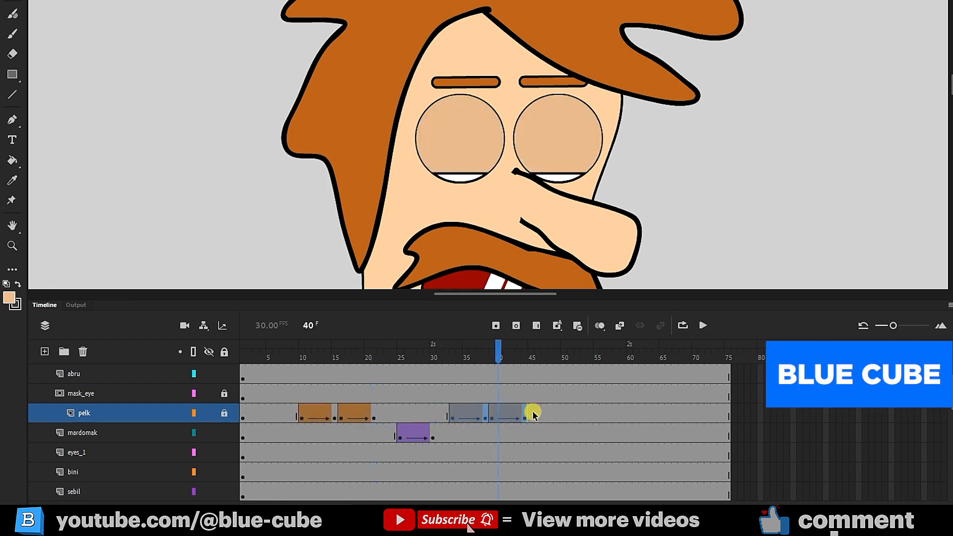
mouse_move(303, 352)
left_mouse_down()
mouse_move(413, 353)
mouse_move(555, 391)
left_mouse_up()
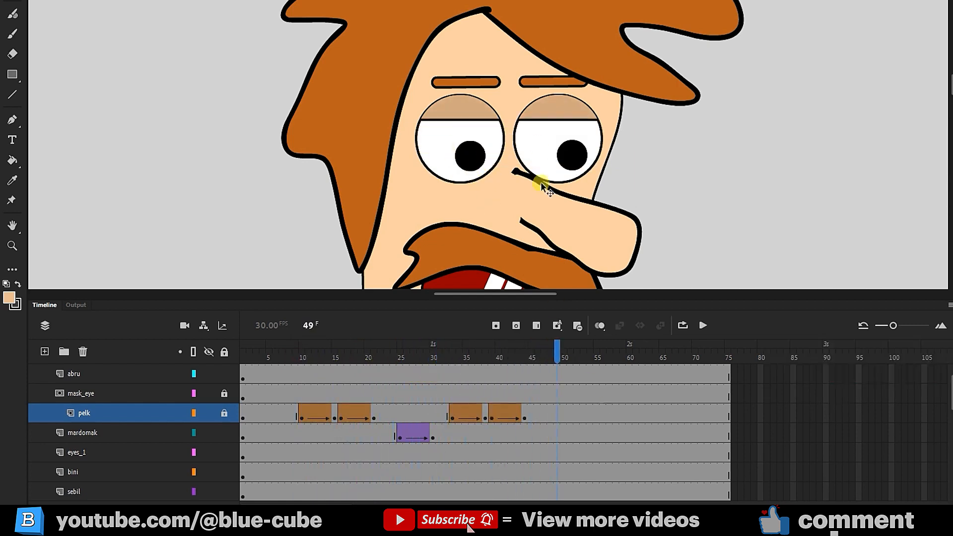
Copy the mardomak glance tween to around frames 49–54 and reverse it so the pupils return
left_click(402, 434)
mouse_move(434, 436)
left_mouse_down()
mouse_move(402, 435)
mouse_move(574, 436)
left_mouse_up()
right_click(580, 435)
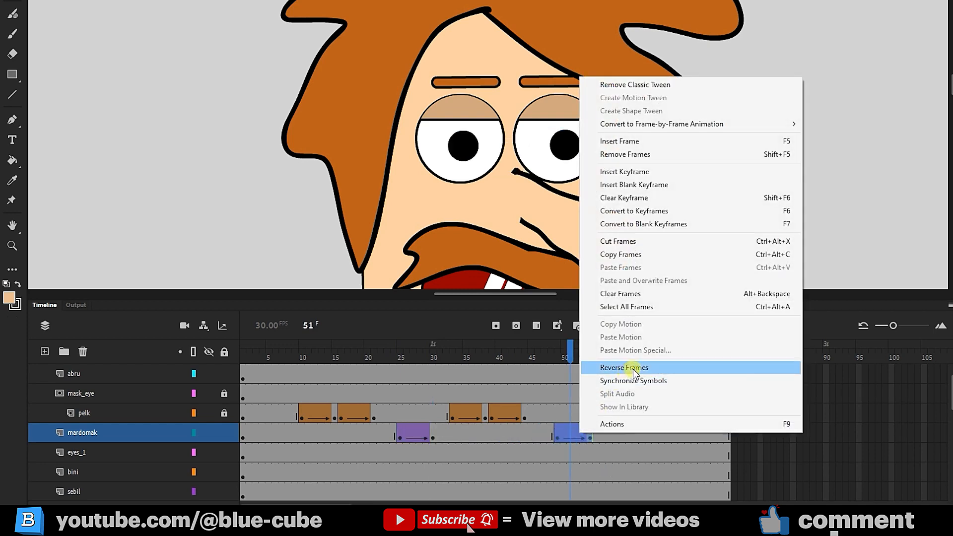
left_click(635, 368)
left_click_drag(571, 350, 622, 350)
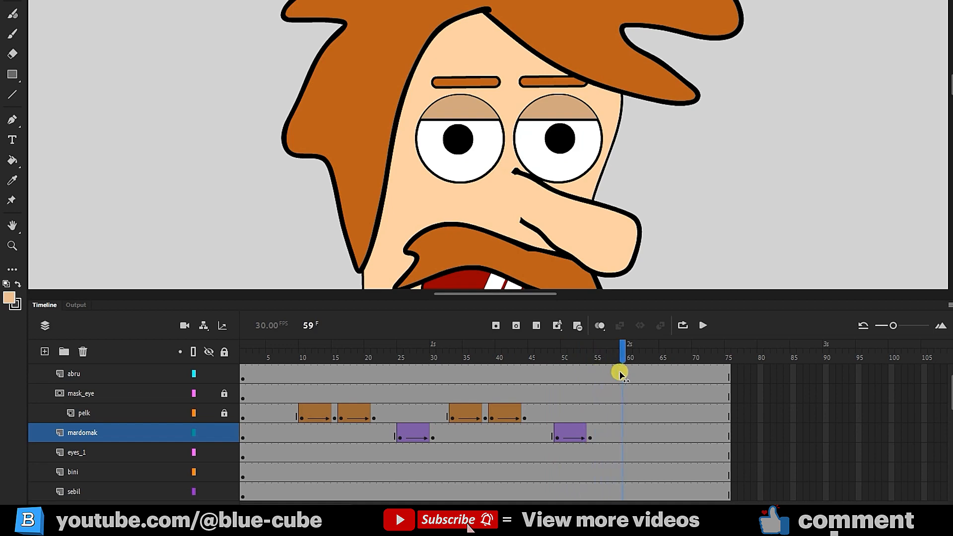
key("shift+comma")
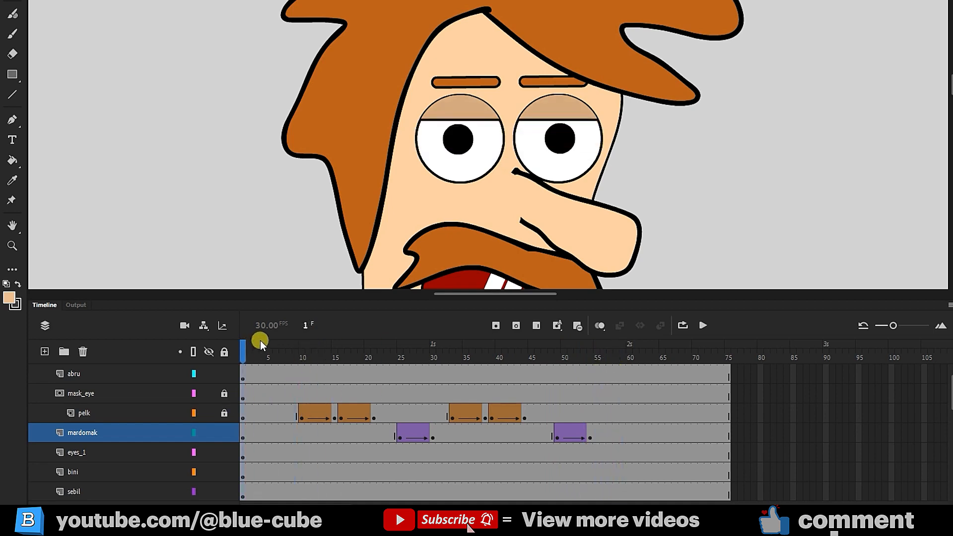
Enable looping over all 75 frames and play the blink-and-glance animation, stopping with Enter
left_click(703, 326)
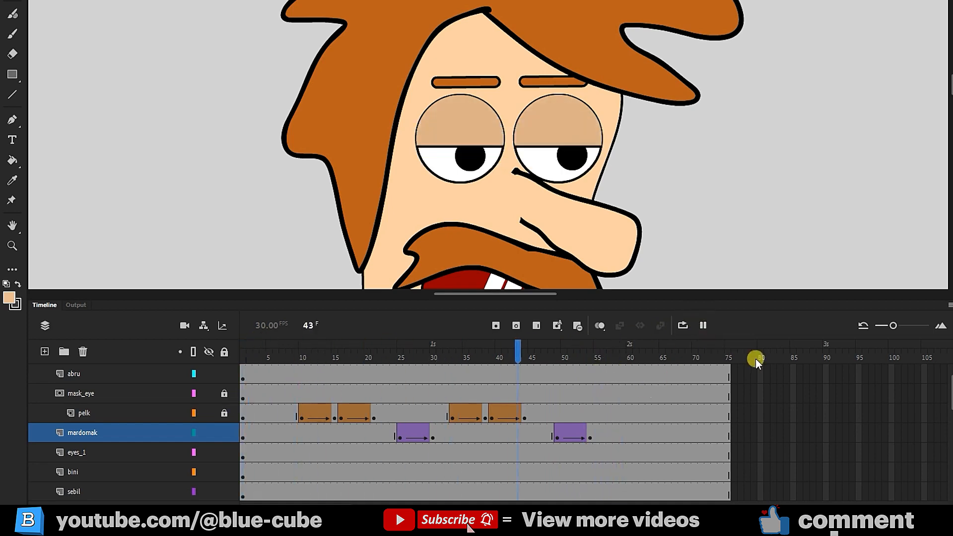
mouse_move(271, 353)
left_mouse_down()
mouse_move(560, 390)
mouse_move(244, 425)
left_mouse_up()
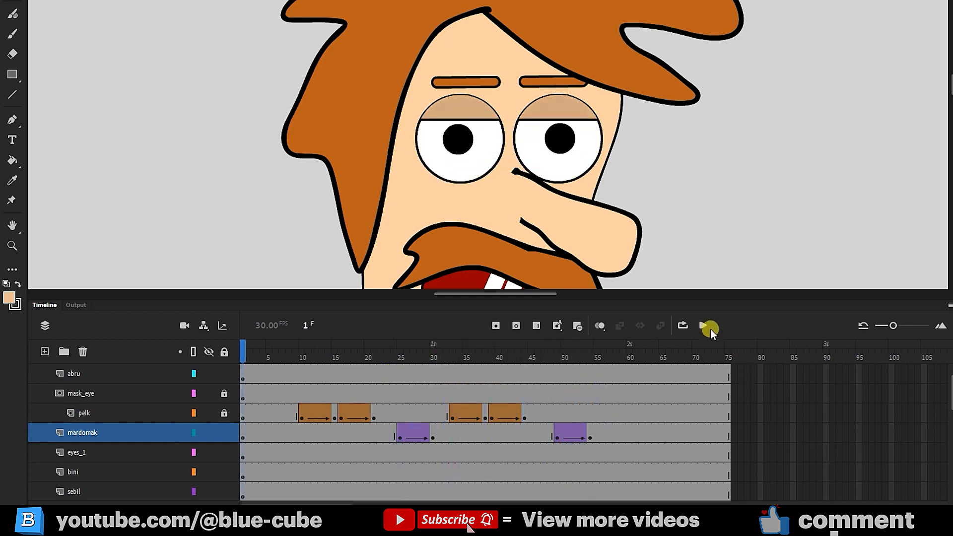
left_click(681, 327)
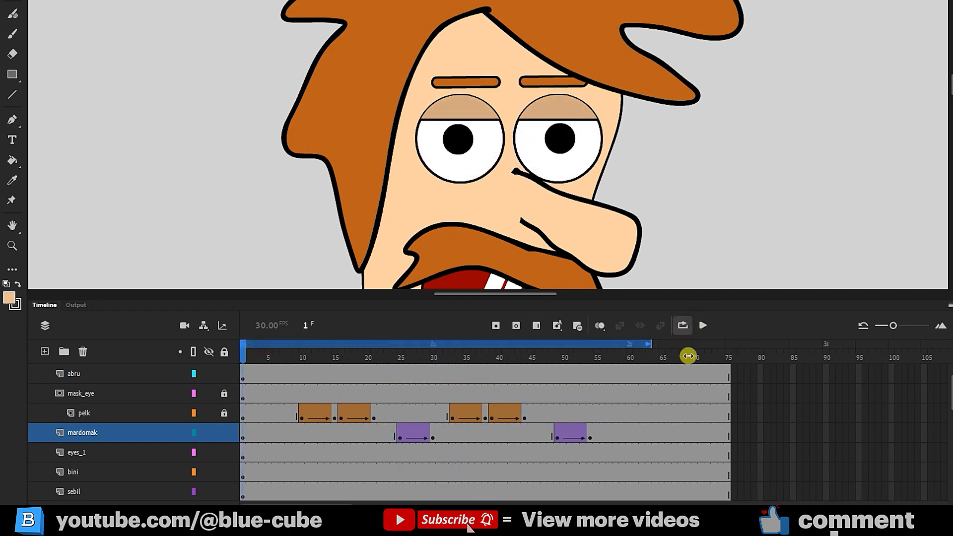
left_click_drag(268, 346, 700, 346)
left_click(703, 326)
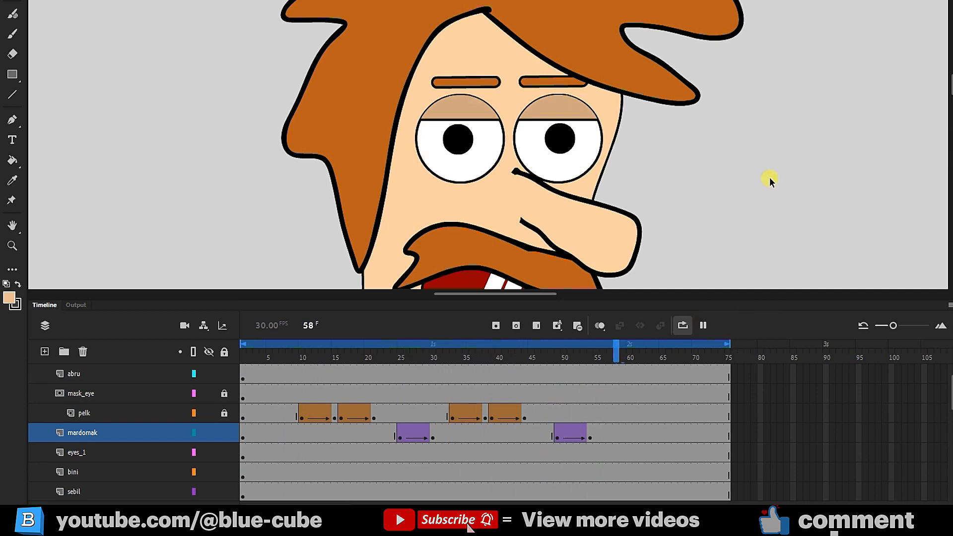
key("Return")
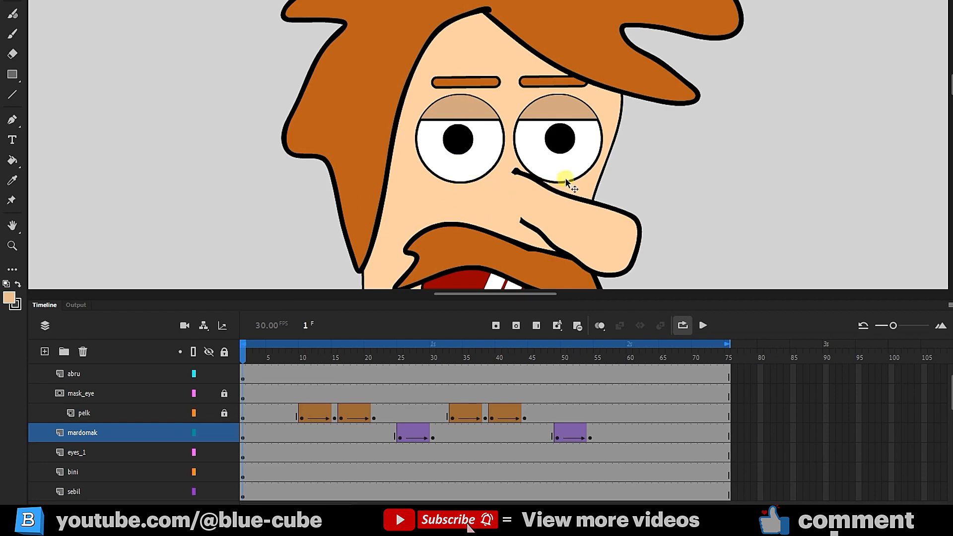
Select the HEAD symbol and test-rotate it on the stage
left_click_drag(555, 179, 532, 182)
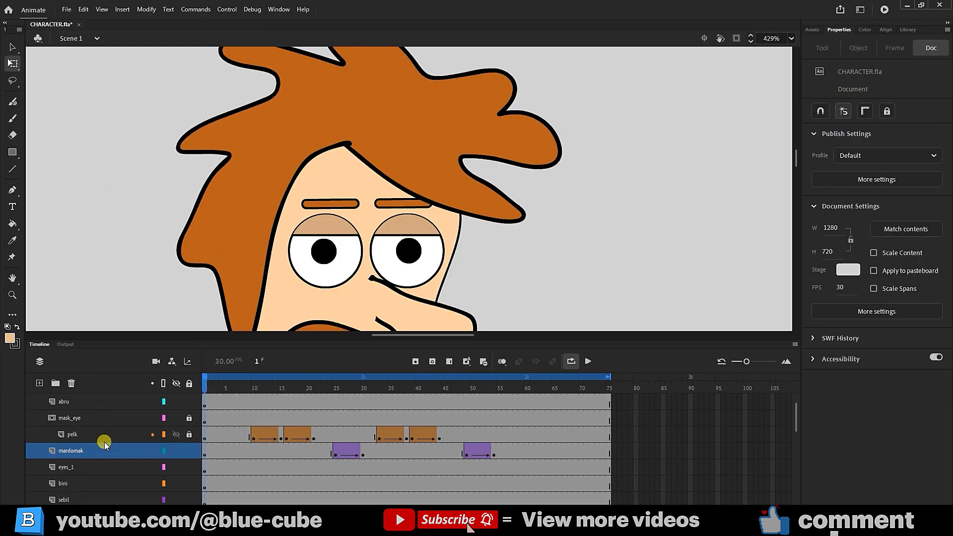
scroll(105, 447, "down", 2)
left_click(82, 469)
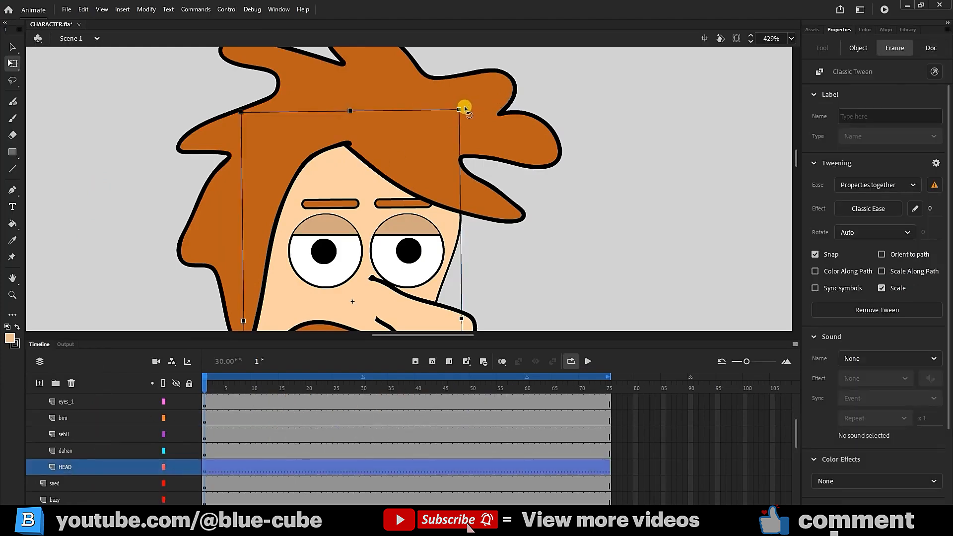
left_click_drag(465, 108, 455, 131)
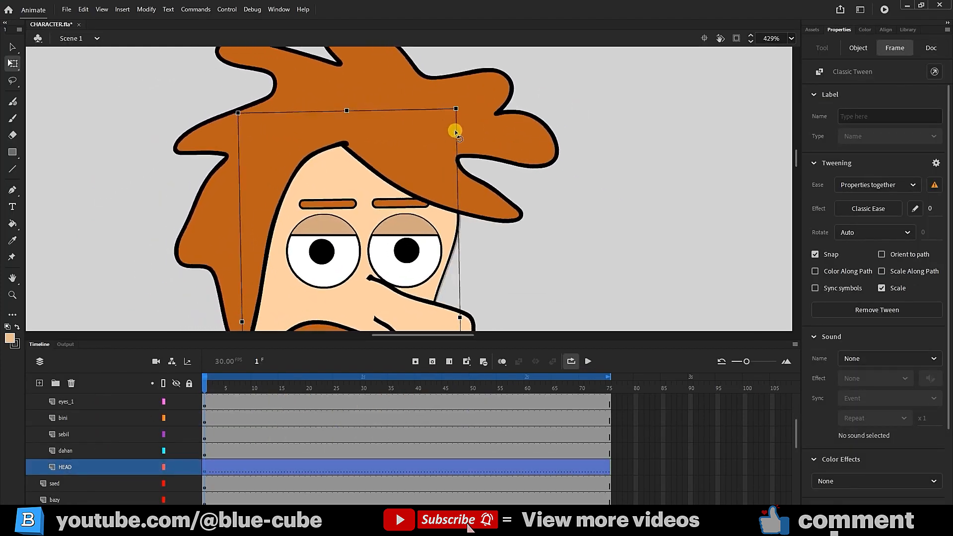
left_click(455, 132)
scroll(105, 448, "up", 3)
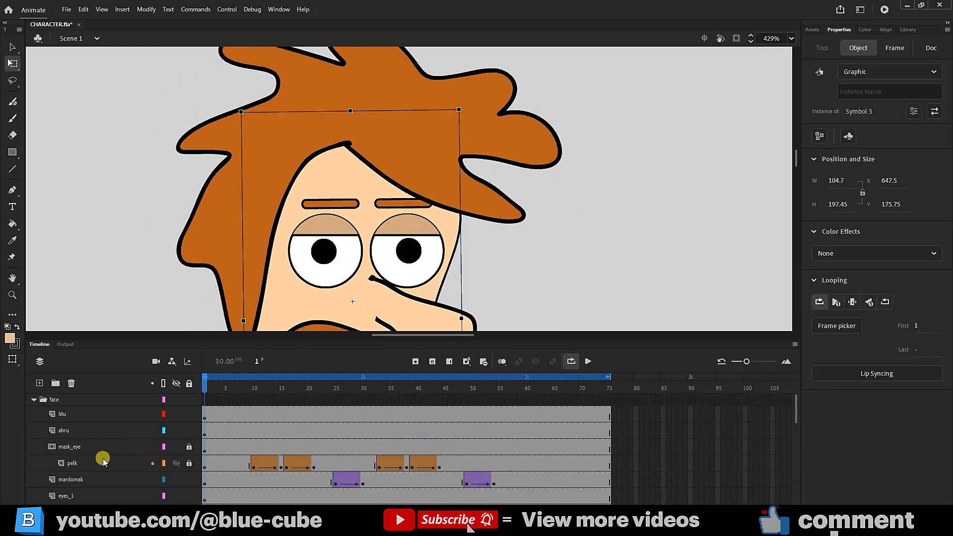
Show the layer parenting view and link the pelk eyelid layer to HEAD as its parent
left_click(203, 326)
left_click(89, 429)
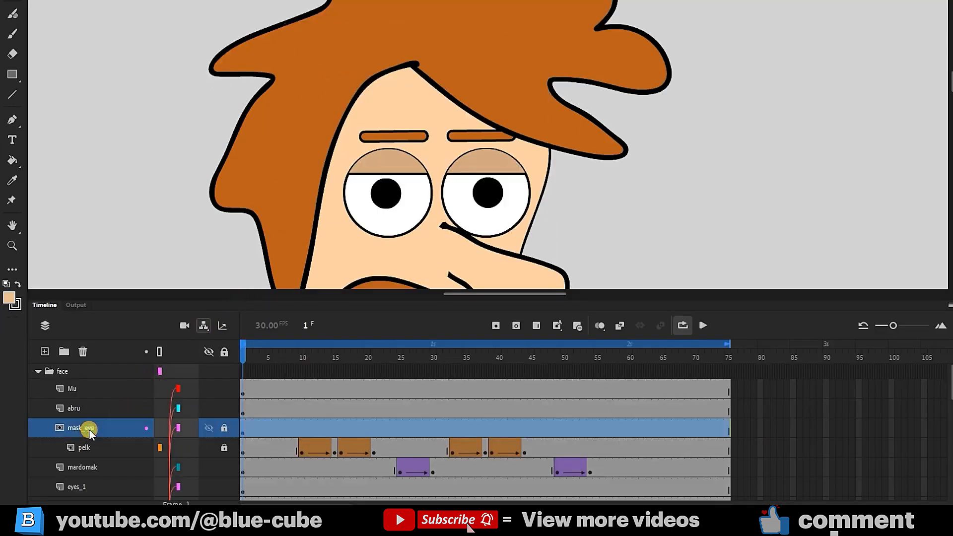
scroll(227, 457, "down", 1)
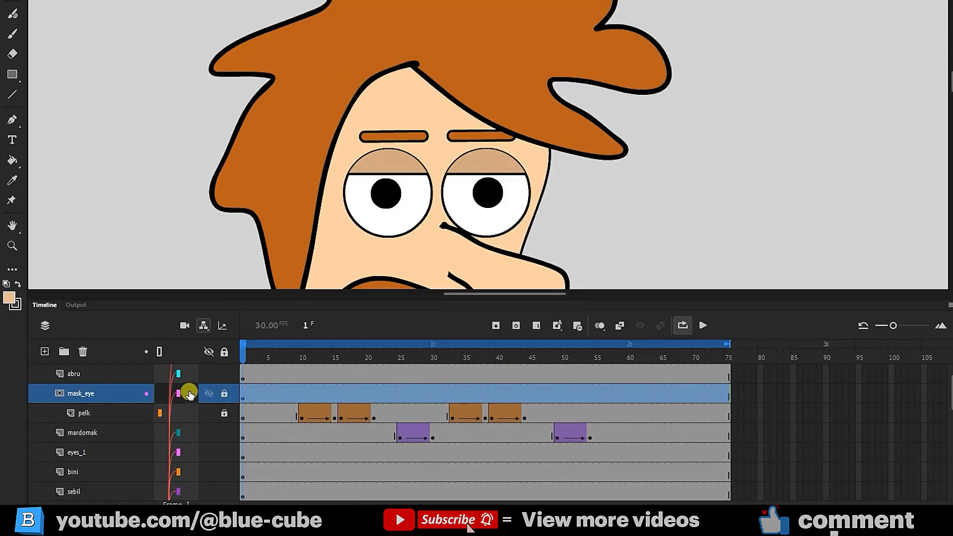
scroll(189, 417, "down", 3)
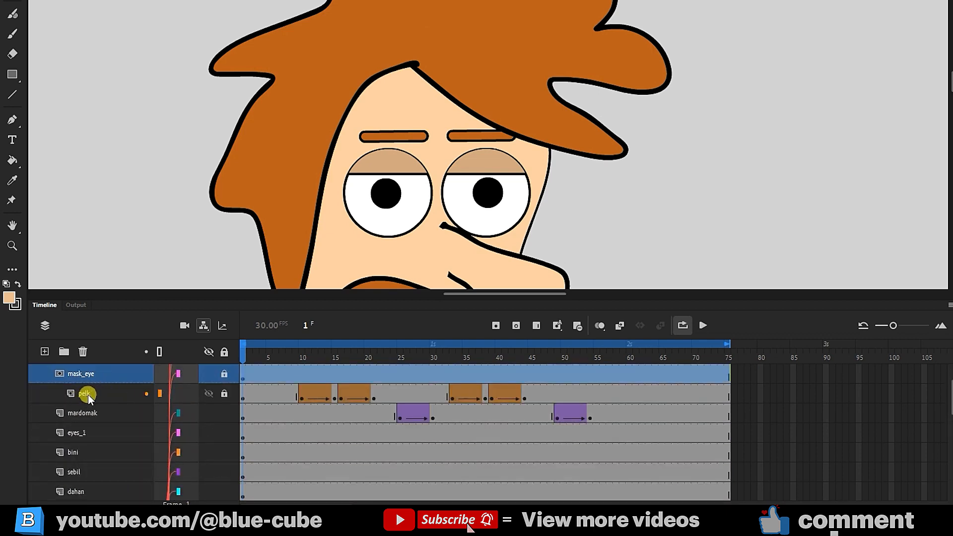
scroll(100, 397, "up", 1)
left_click(126, 413)
mouse_move(159, 412)
left_mouse_down()
mouse_move(204, 462)
mouse_move(181, 483)
mouse_move(180, 456)
left_mouse_up()
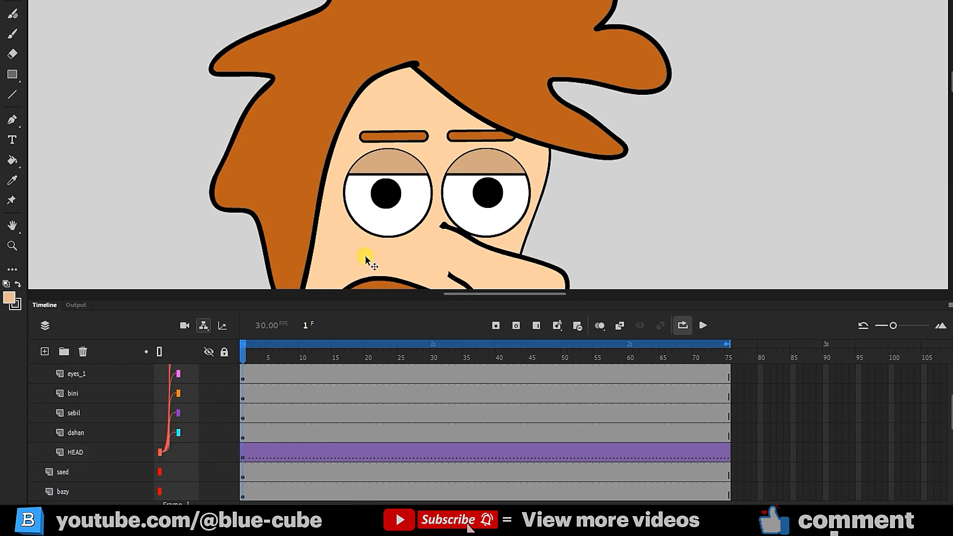
Tilt the HEAD symbol to confirm the eyelids and pupils follow it
left_click(76, 452)
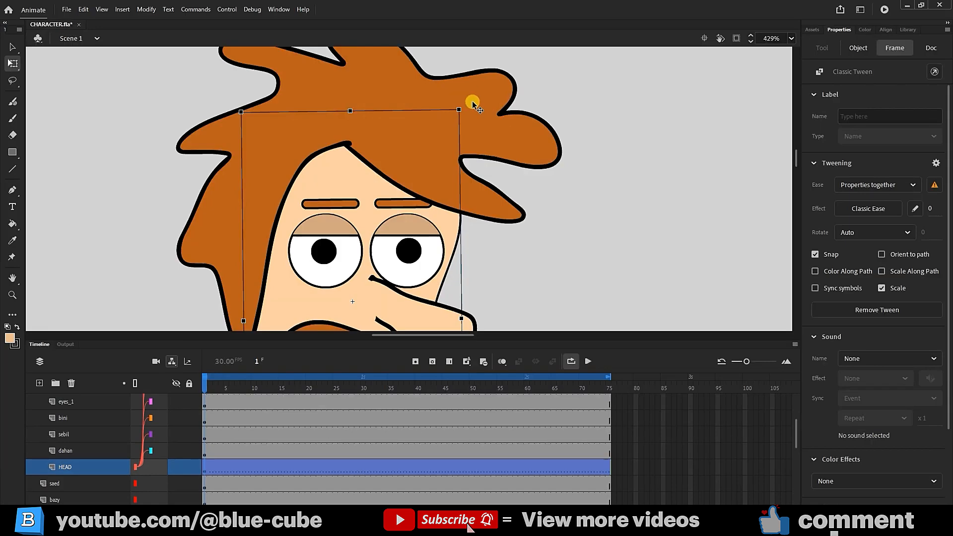
mouse_move(461, 103)
left_mouse_down()
mouse_move(375, 86)
mouse_move(577, 162)
left_mouse_up()
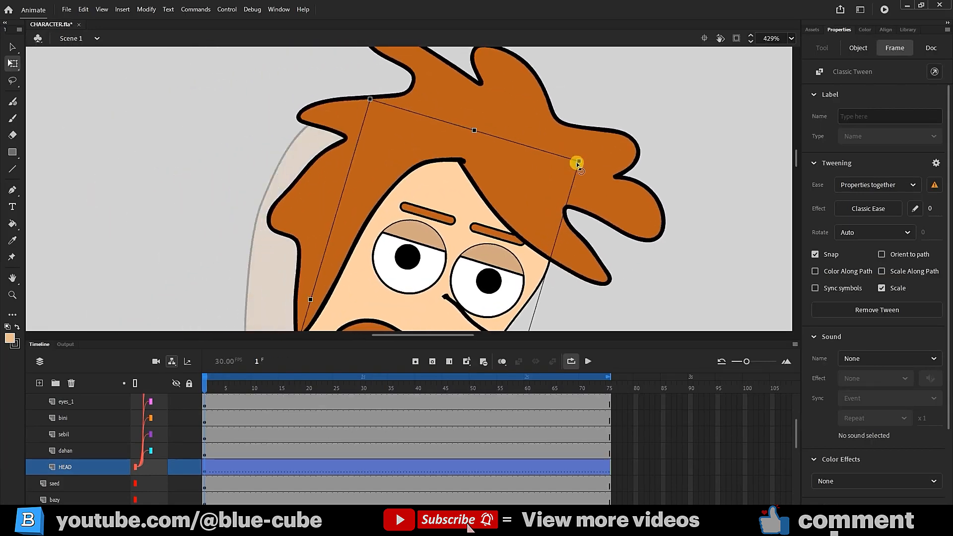
left_click(525, 276)
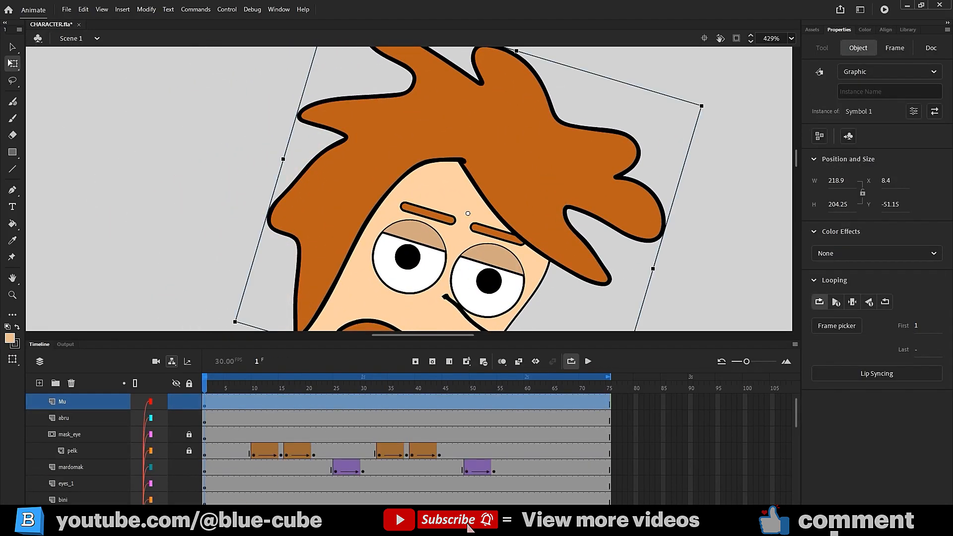
scroll(107, 494, "down", 3)
left_click(97, 467)
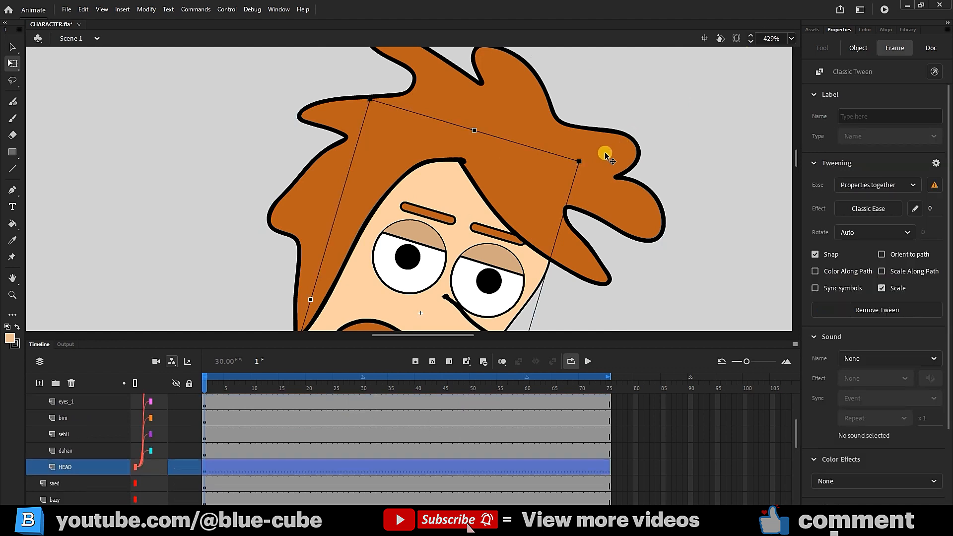